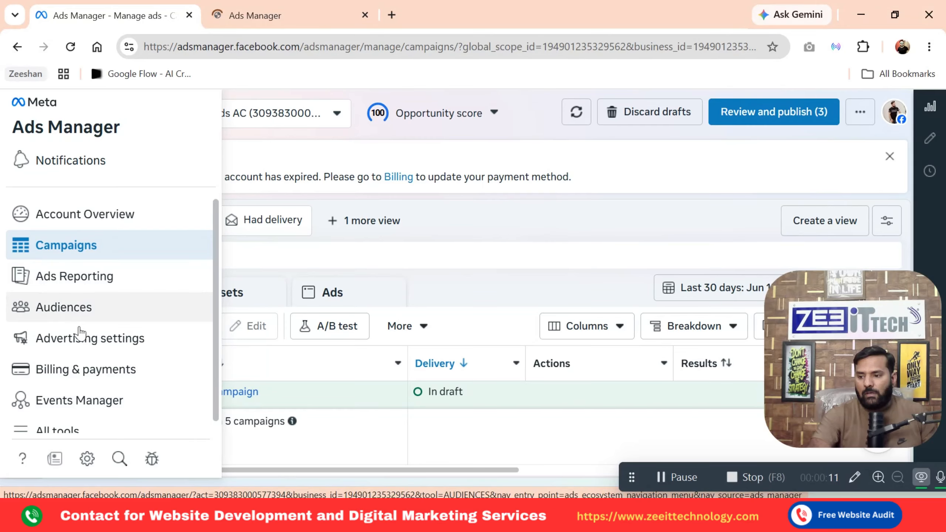
Show all business tools, dismiss the tip about business products, and switch to the Audiences page
scroll(78, 332, "down", 1)
left_click(122, 418)
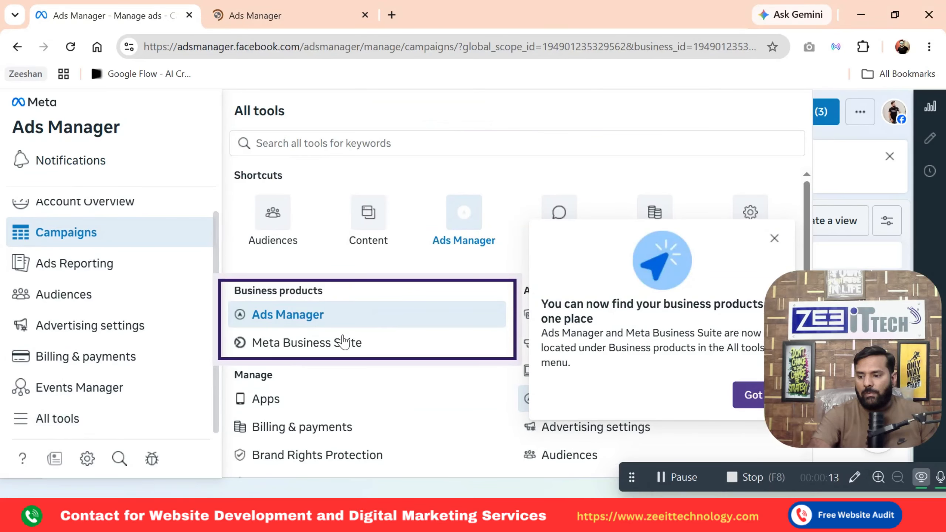
left_click(750, 394)
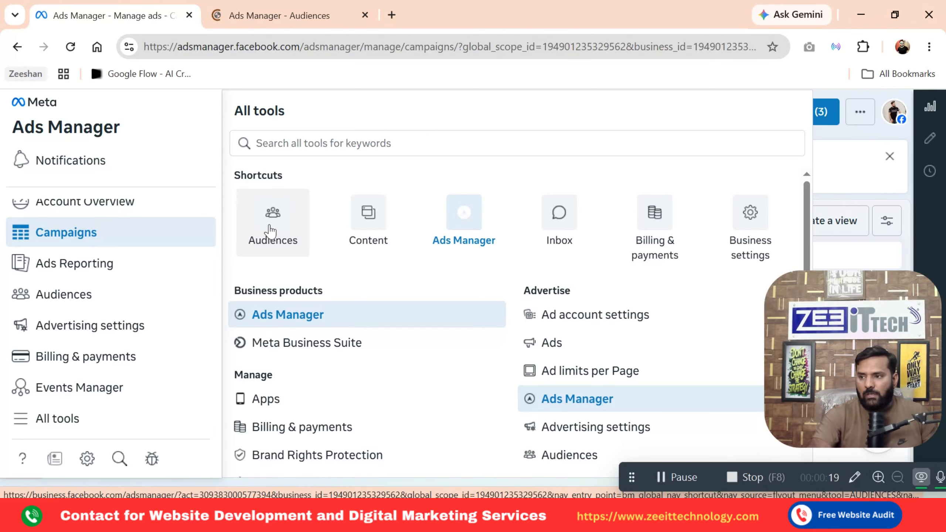
left_click(333, 7)
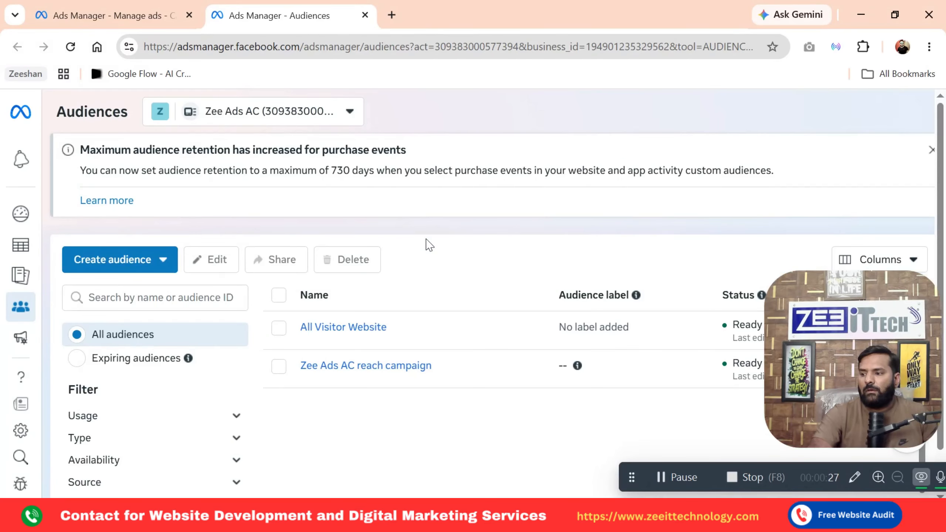
left_click(161, 265)
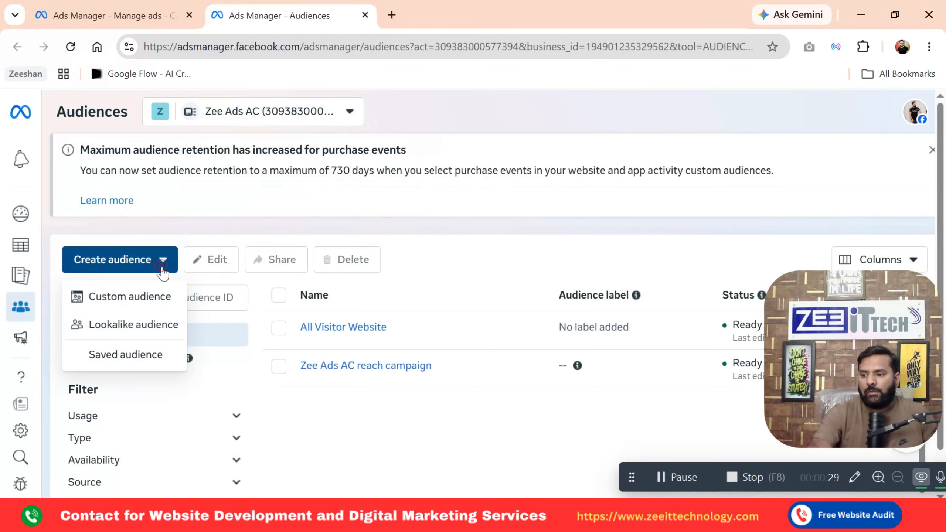
left_click(162, 267)
scroll(419, 319, "down", 1)
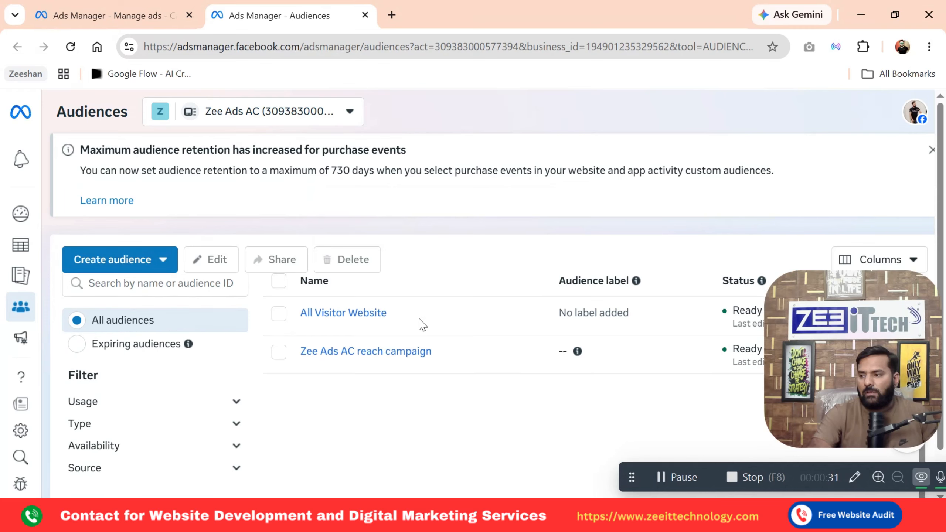
scroll(484, 328, "up", 1)
left_click_drag(824, 322, 811, 135)
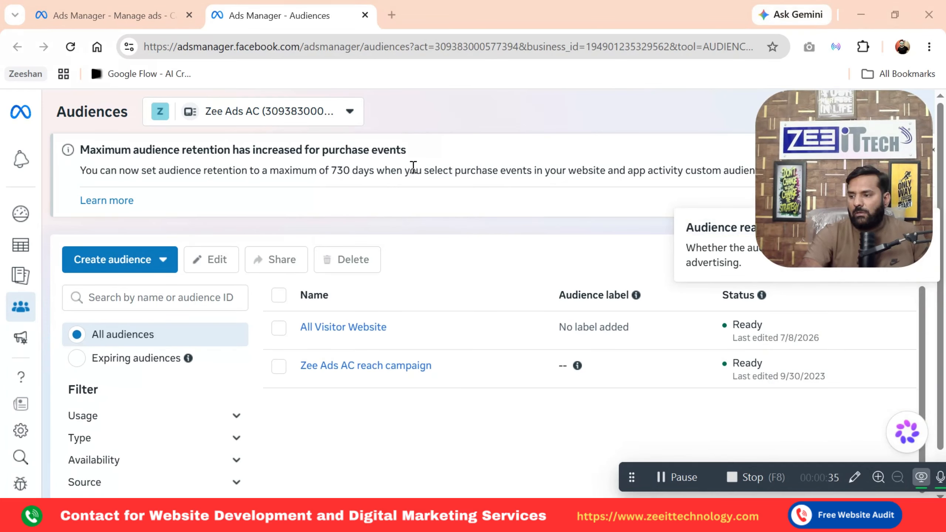
Start a new custom audience and choose Website as its source
left_click(122, 269)
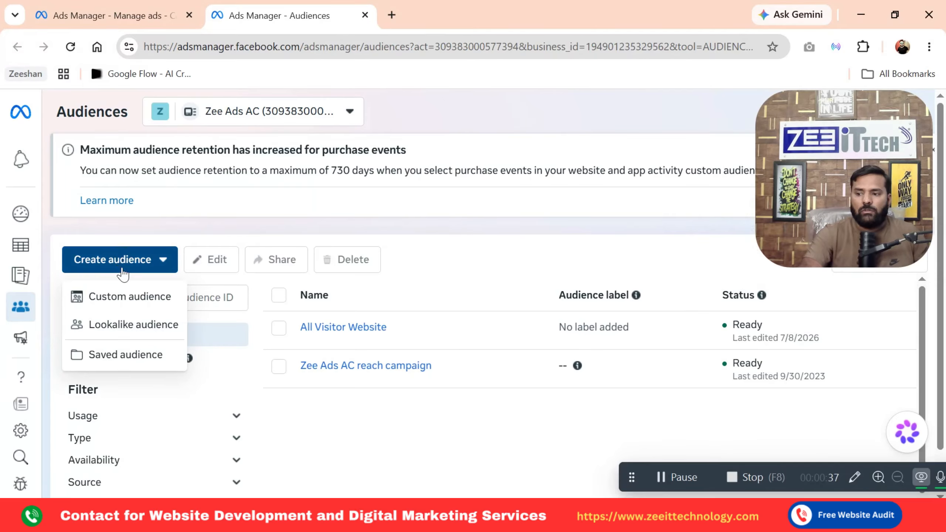
left_click(124, 298)
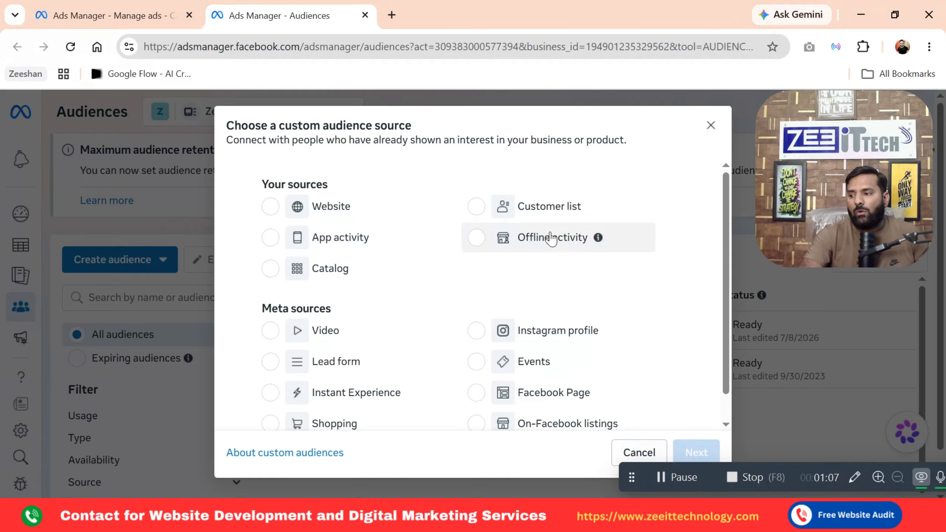
scroll(352, 279, "down", 1)
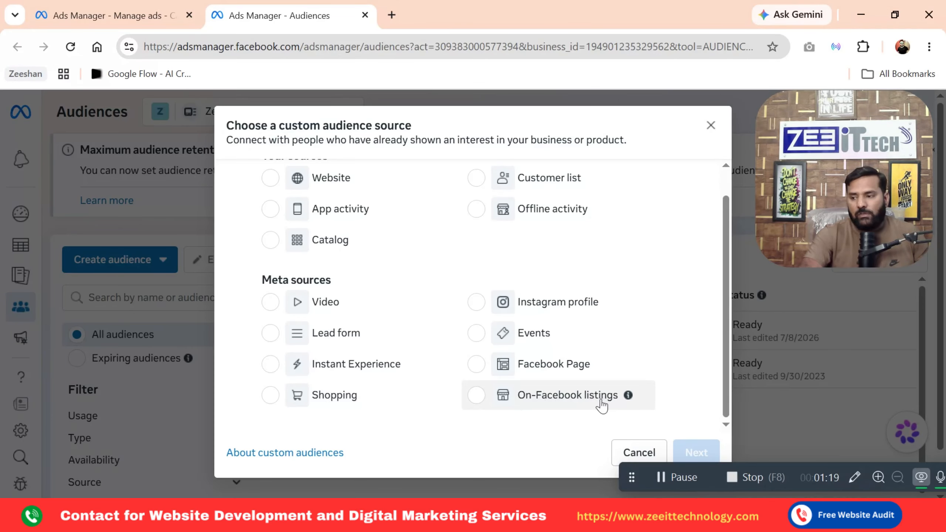
scroll(376, 286, "up", 1)
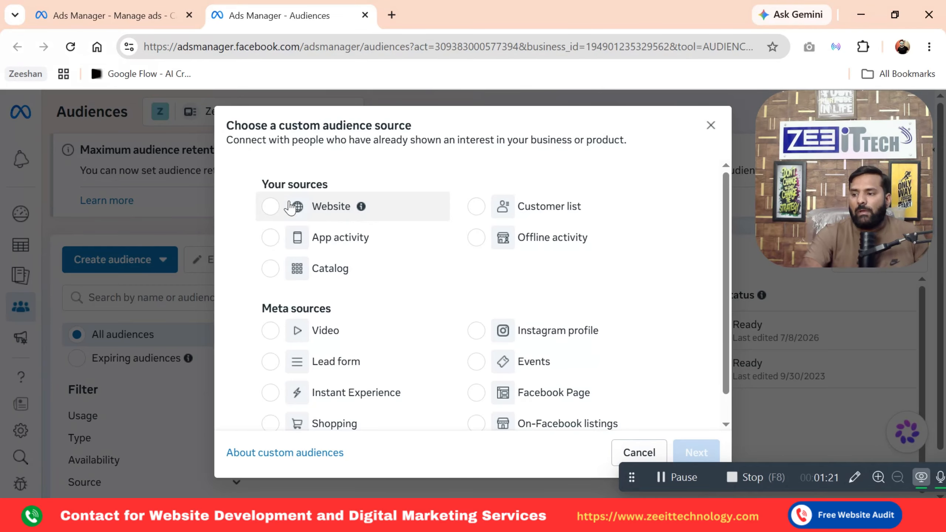
left_click(327, 211)
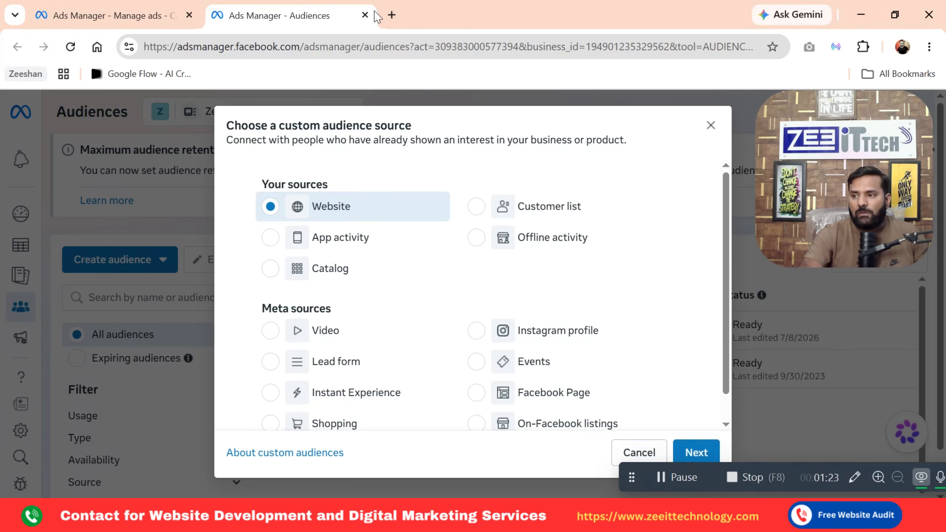
left_click(696, 451)
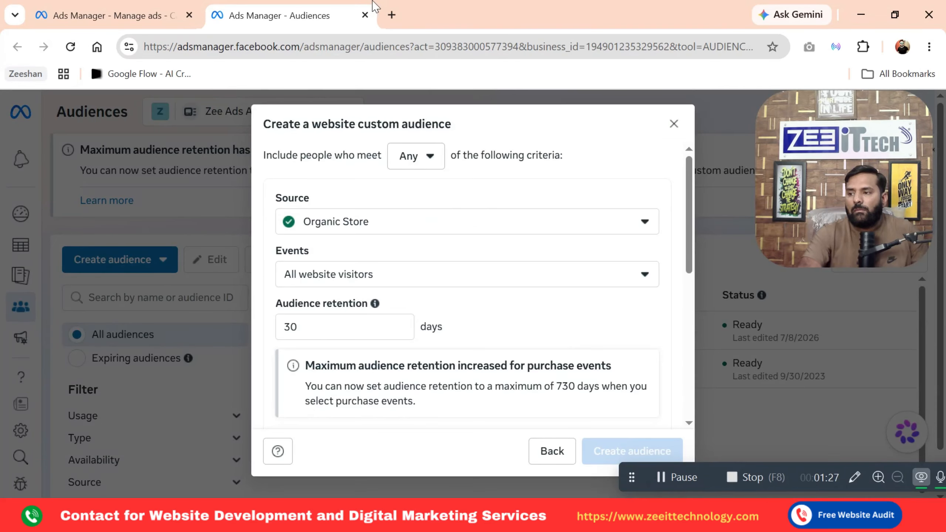
Examine the available sources, the event options and the remaining fields of the website custom audience form
left_click(392, 14)
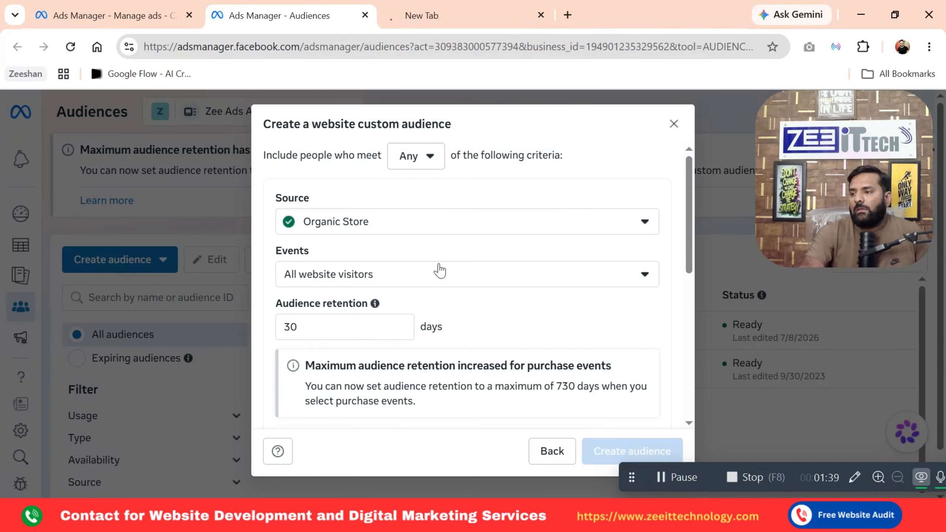
left_click(342, 220)
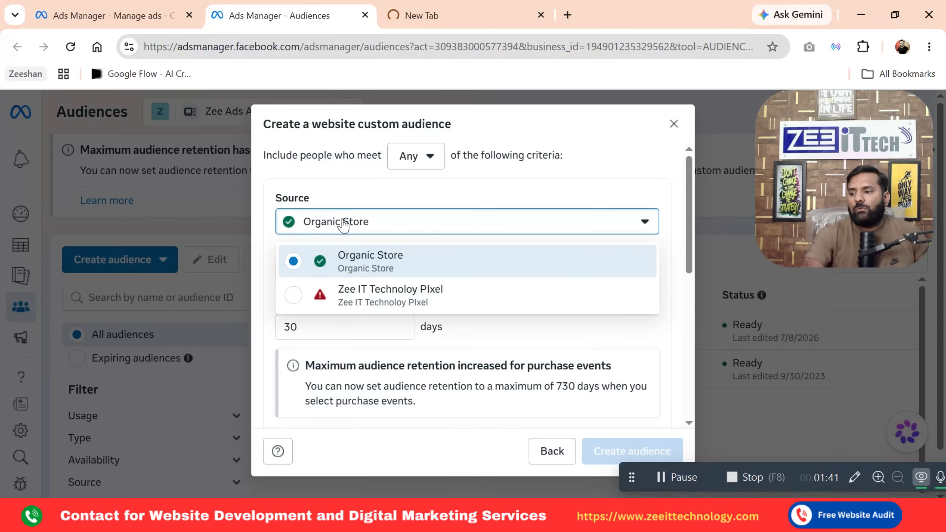
left_click(342, 220)
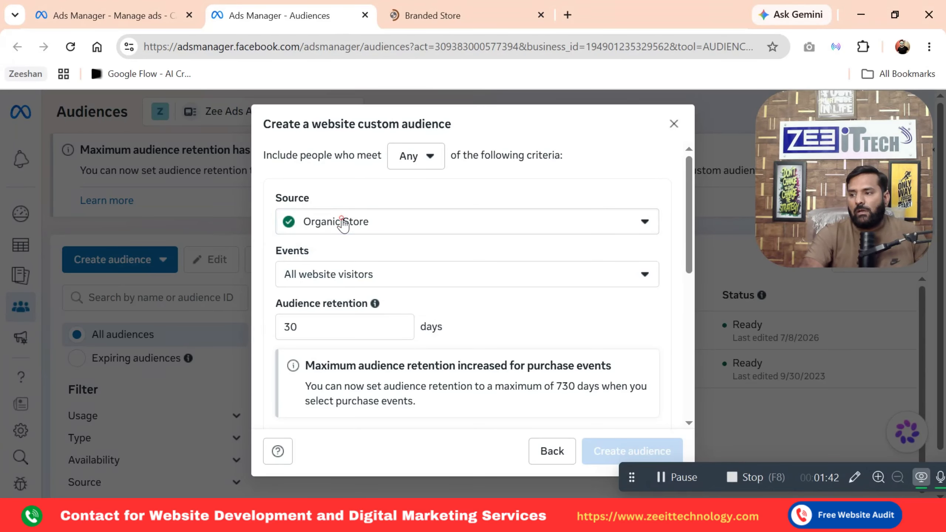
left_click(344, 274)
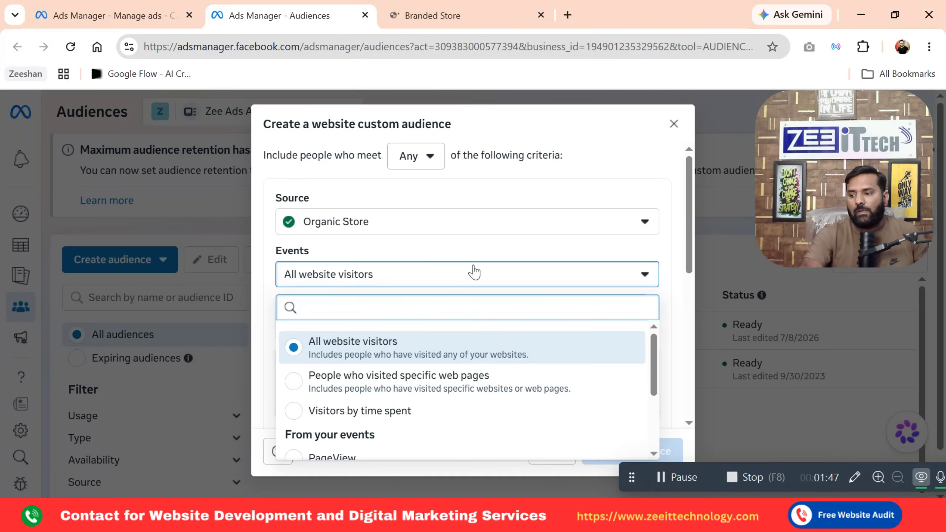
left_click(490, 247)
scroll(490, 248, "down", 2)
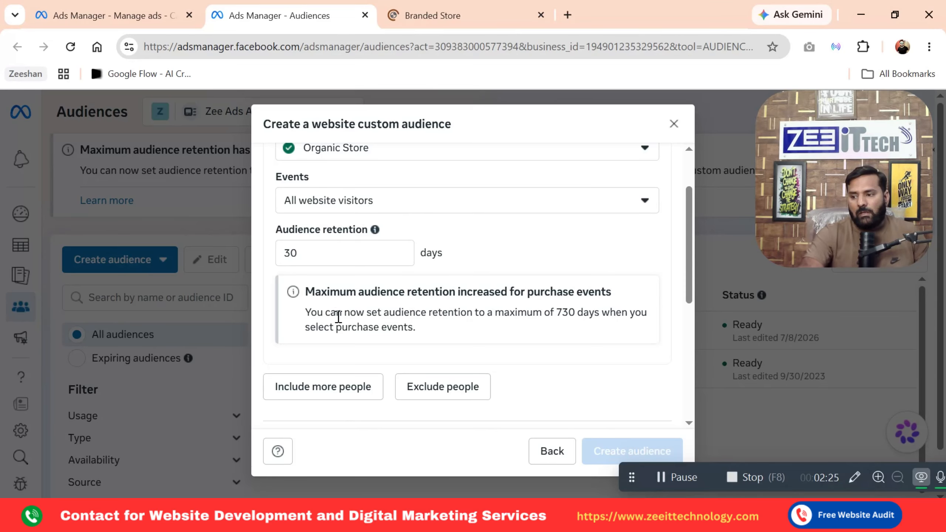
scroll(367, 305, "down", 1)
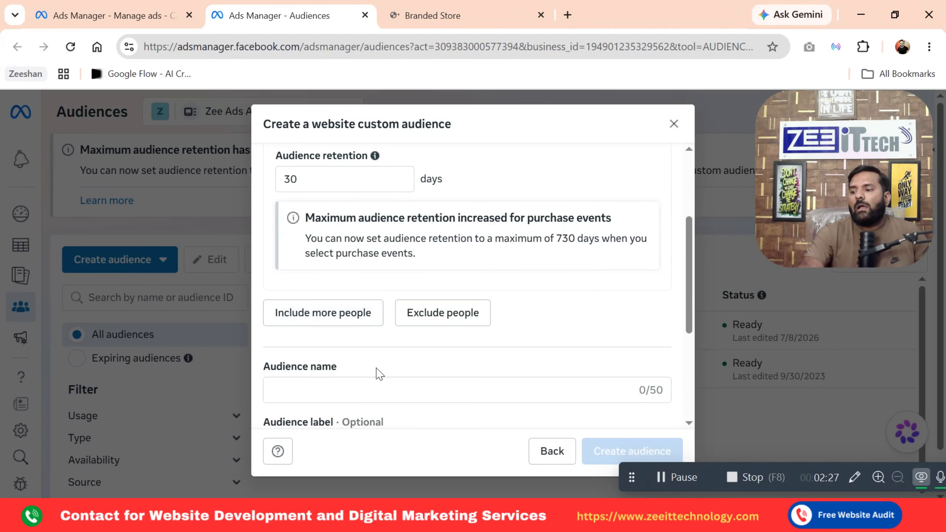
scroll(378, 369, "down", 3)
scroll(378, 369, "up", 5)
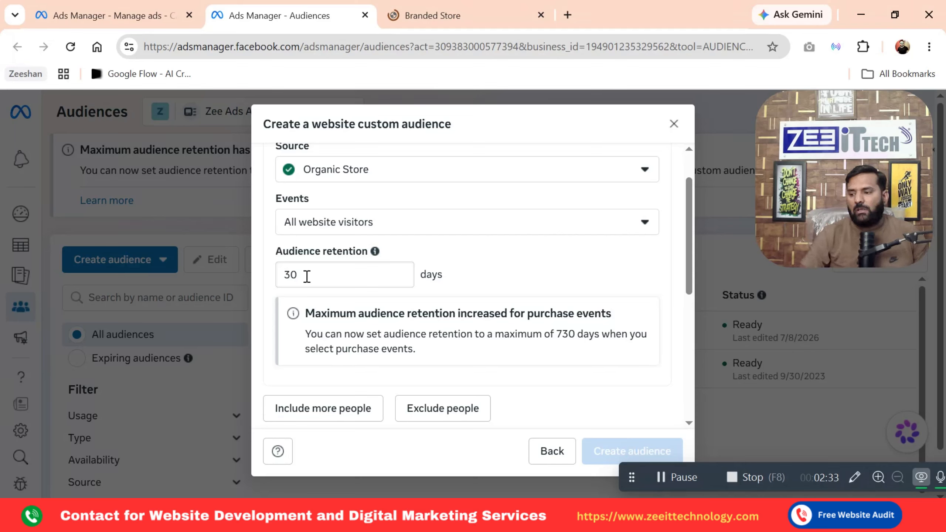
Try to set the audience retention to 180 days
left_click_drag(306, 276, 274, 278)
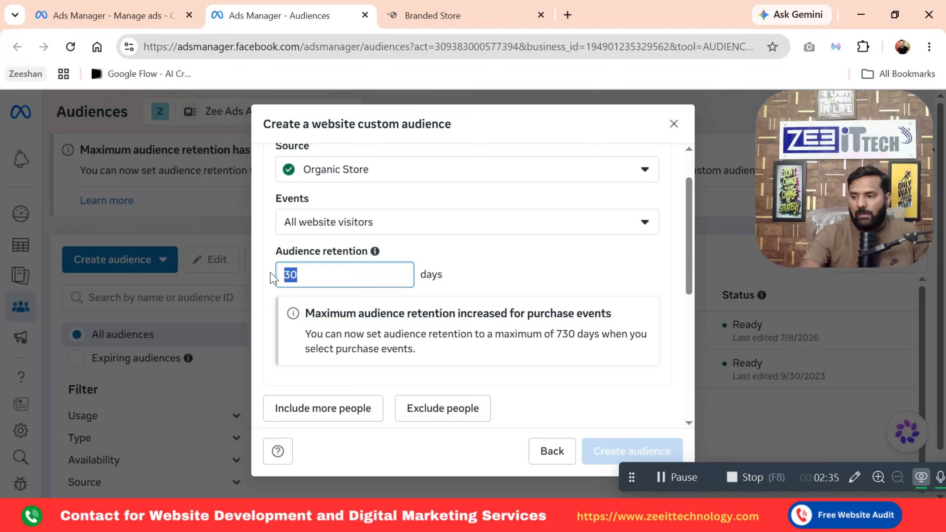
type("180")
key("BackSpace")
key("BackSpace")
key("BackSpace")
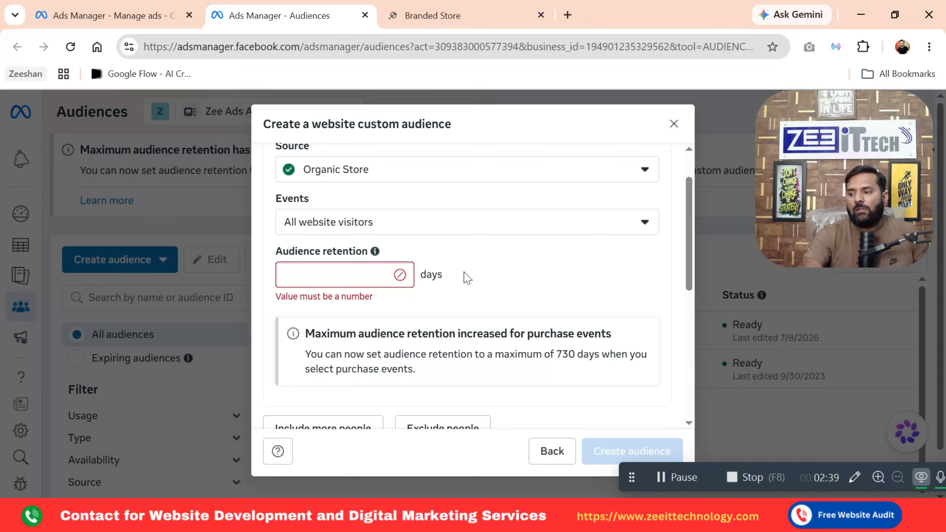
left_click(499, 272)
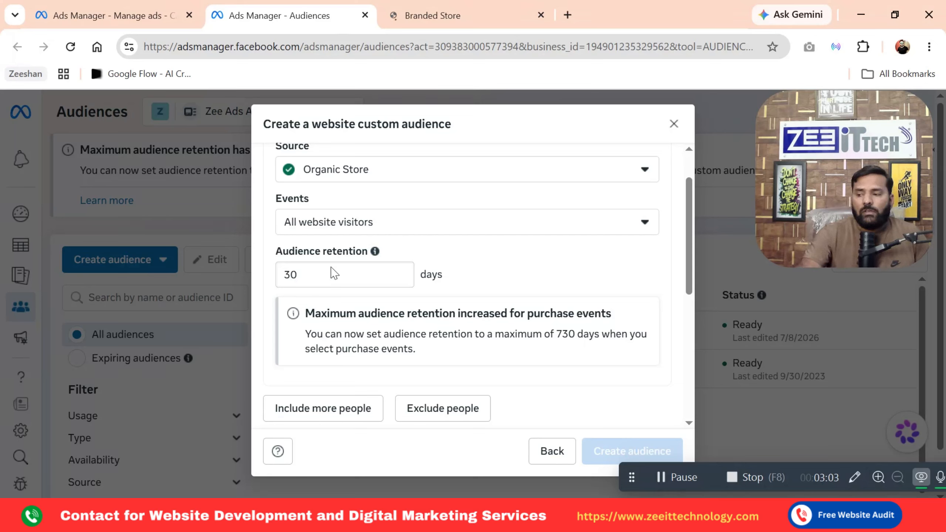
left_click_drag(323, 275, 269, 277)
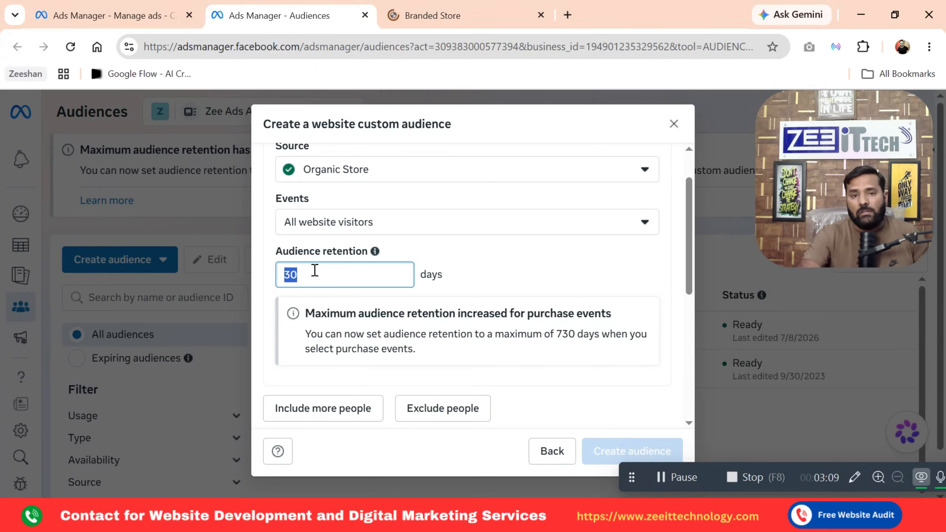
scroll(360, 238, "down", 1)
scroll(359, 238, "down", 1)
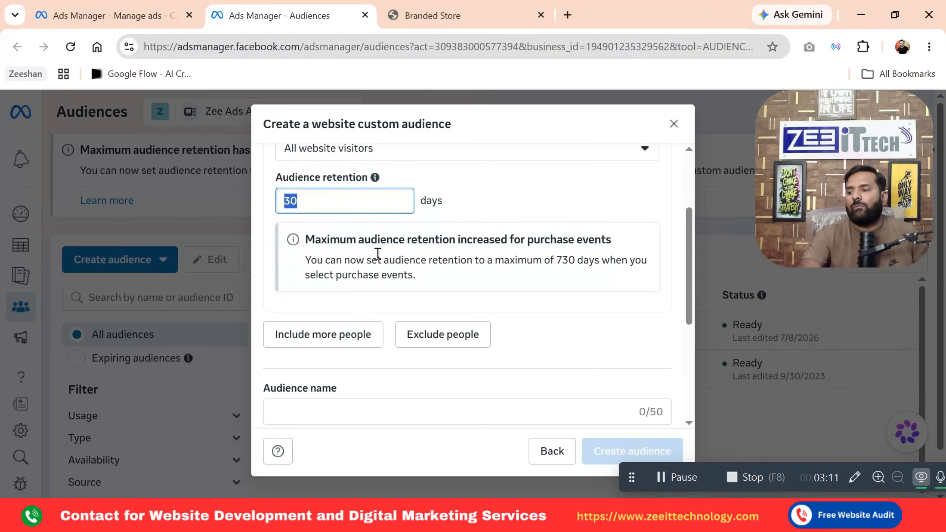
scroll(316, 270, "up", 2)
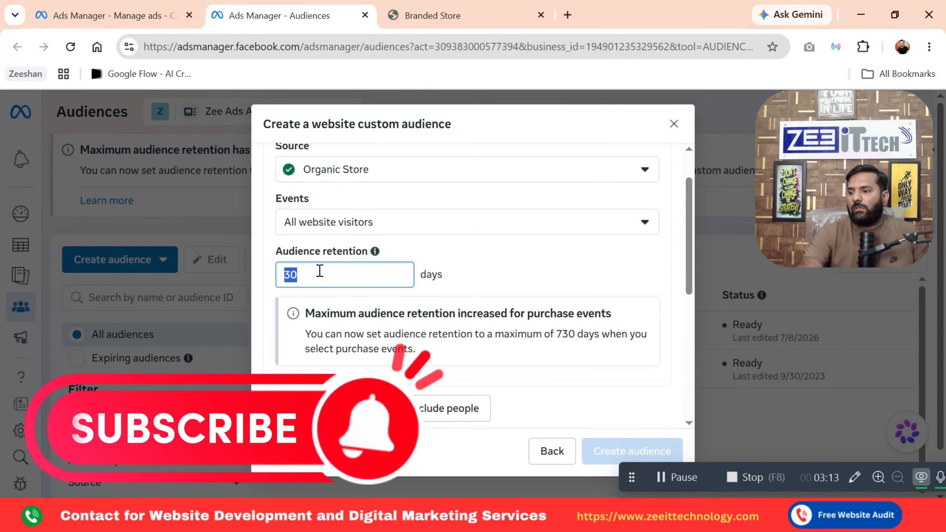
left_click(337, 223)
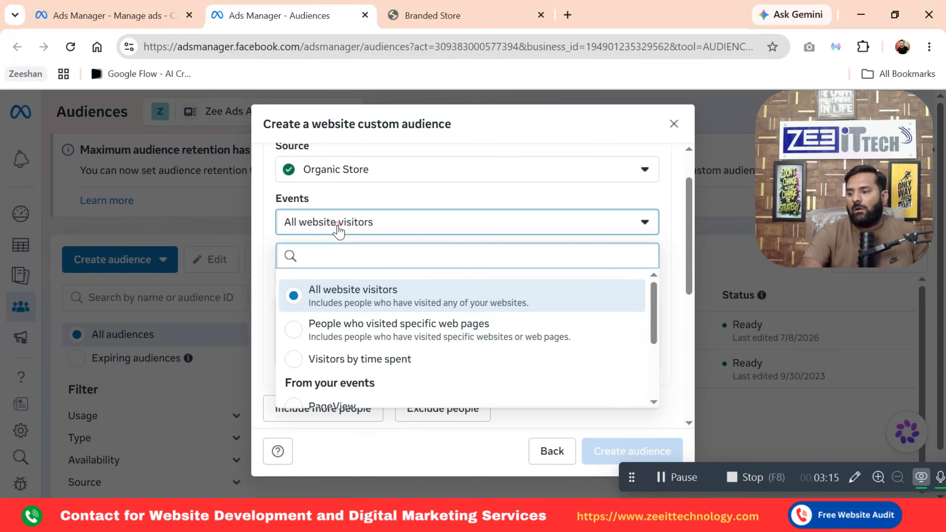
left_click(335, 225)
Name the audience "All Website Visitors" and review the form's settings
scroll(338, 245, "down", 5)
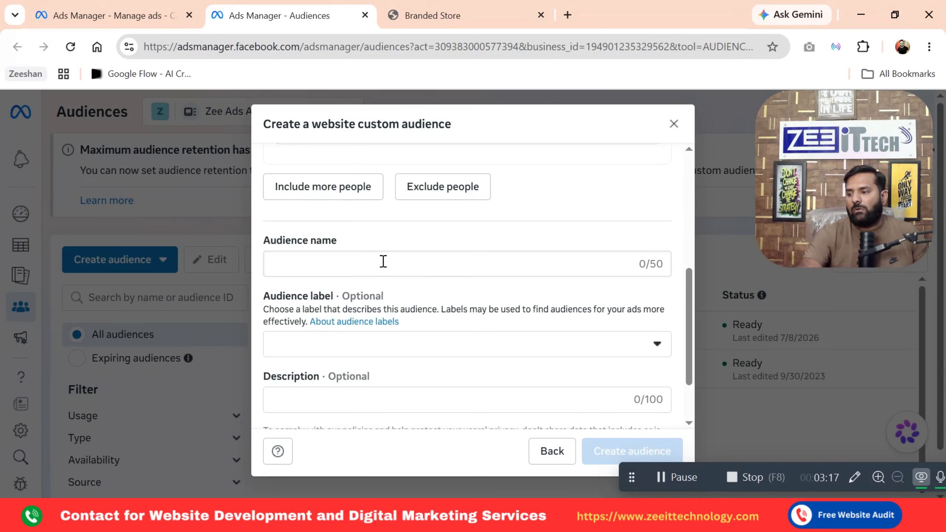
left_click(383, 261)
type("A")
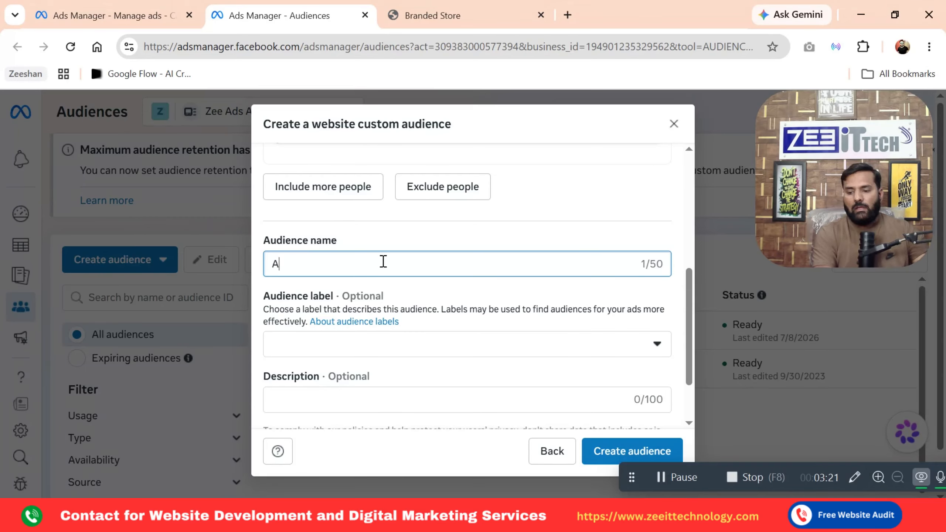
type("ll W")
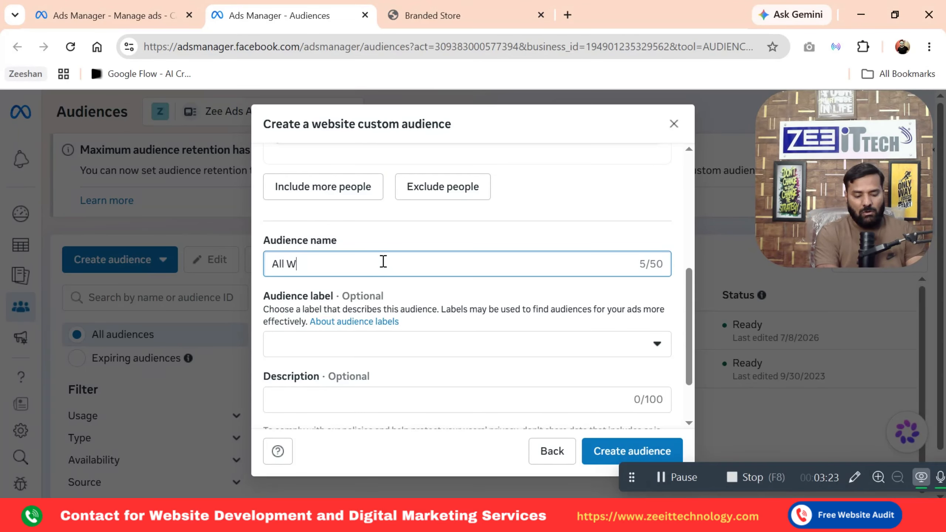
type("ebsite Vi")
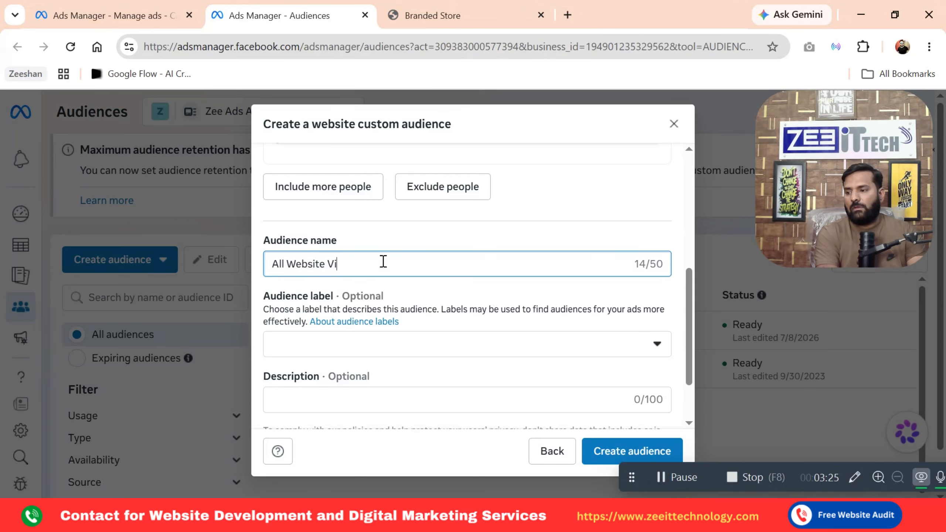
type("r")
key("BackSpace")
type("sitored")
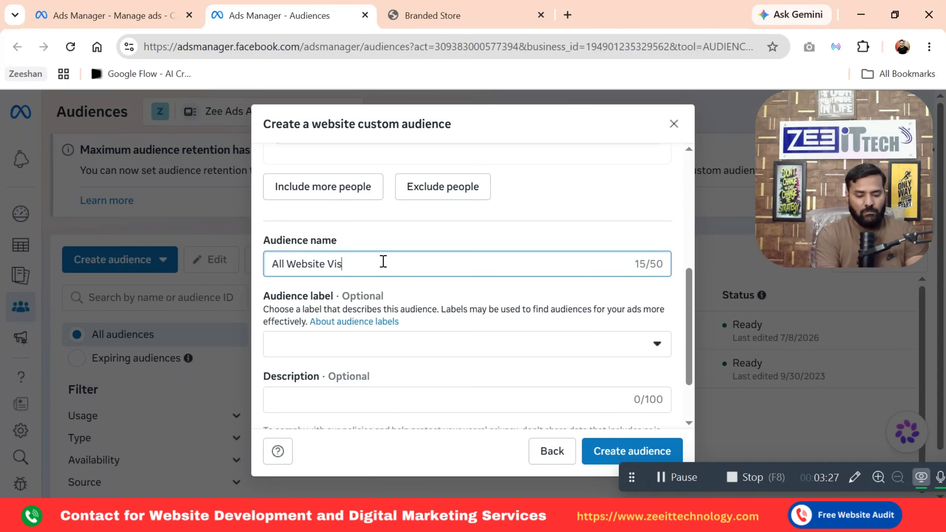
key("BackSpace")
key("BackSpace")
key("BackSpace")
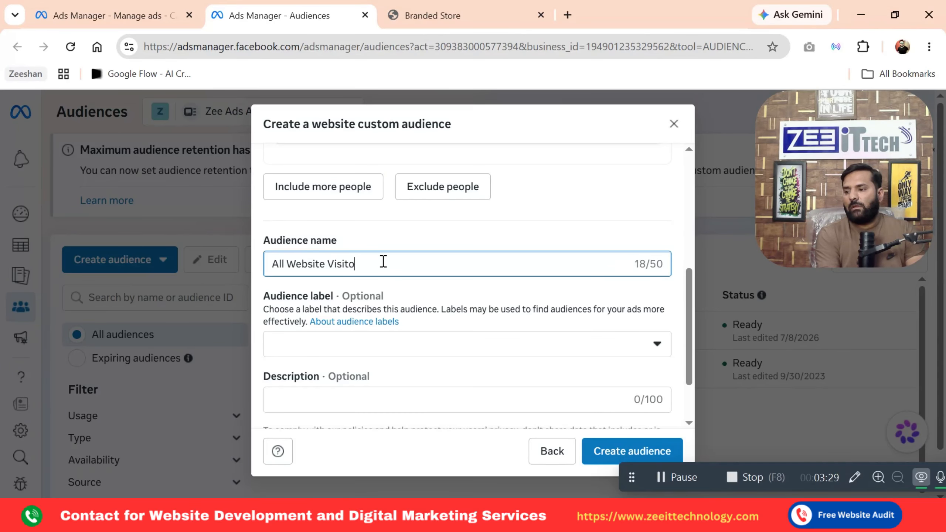
type("rs")
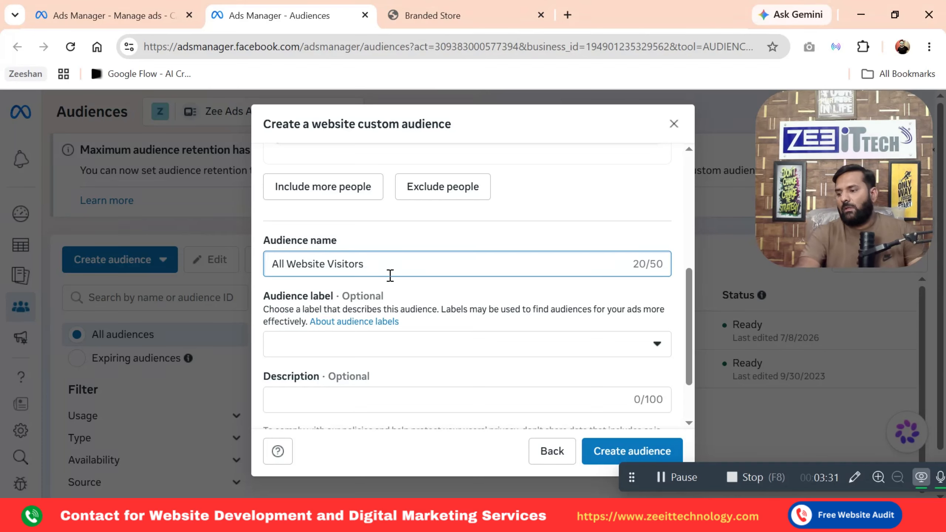
scroll(481, 391, "down", 2)
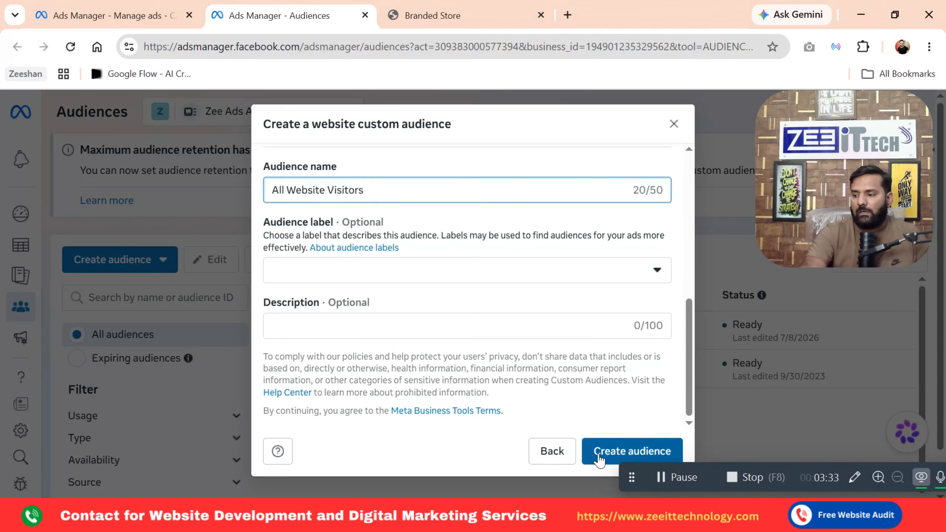
scroll(562, 347, "up", 5)
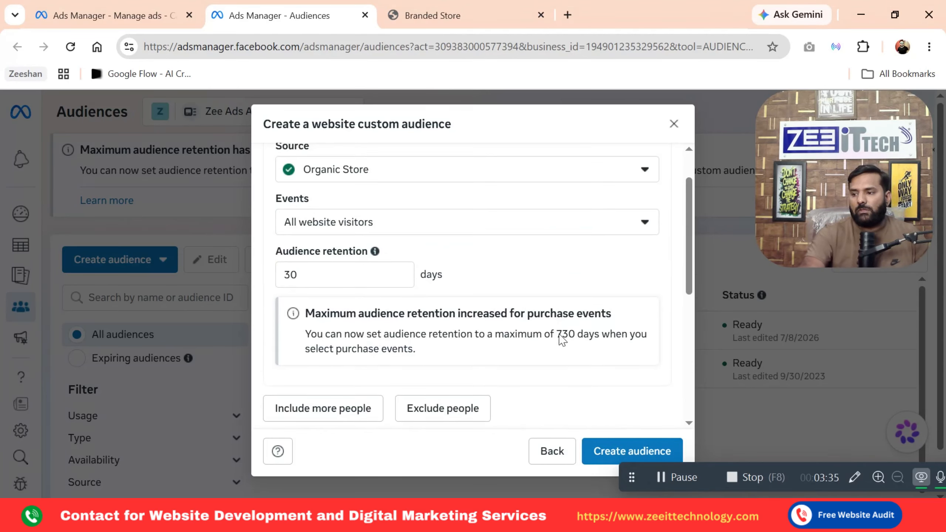
Set the audience's event to People who visited specific web pages and examine the URL condition's match options
scroll(561, 338, "up", 2)
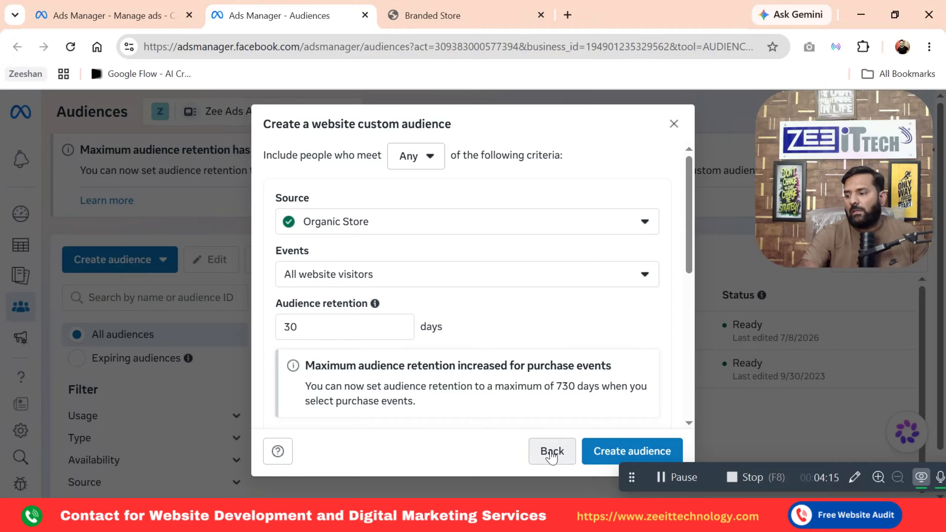
left_click(378, 275)
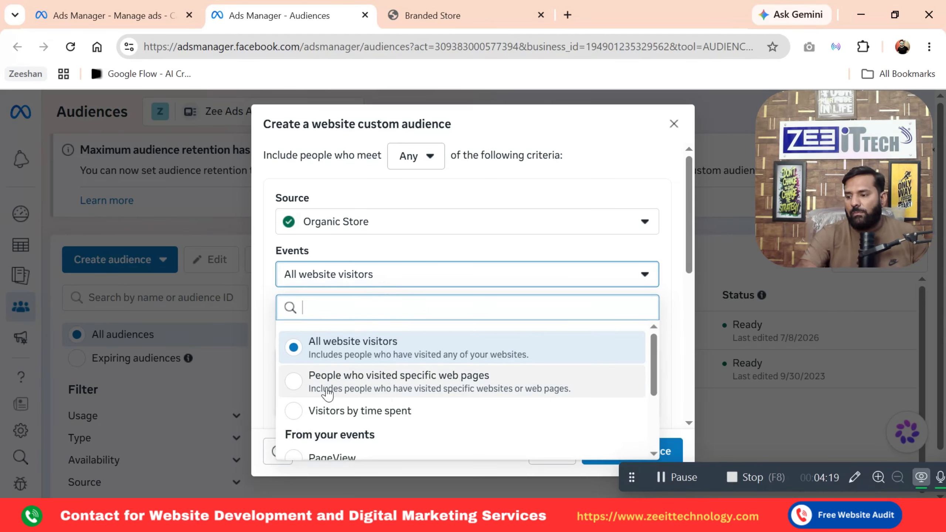
left_click(457, 387)
scroll(448, 323, "down", 5)
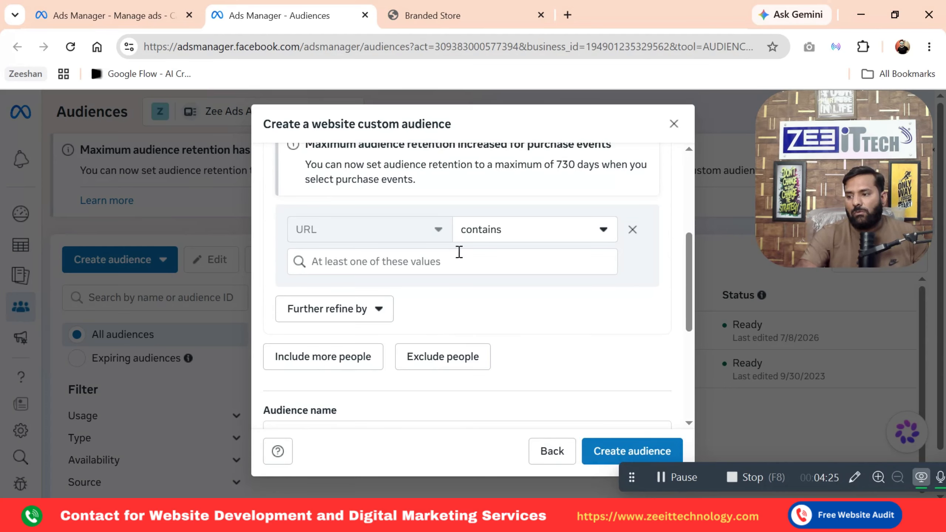
left_click(498, 238)
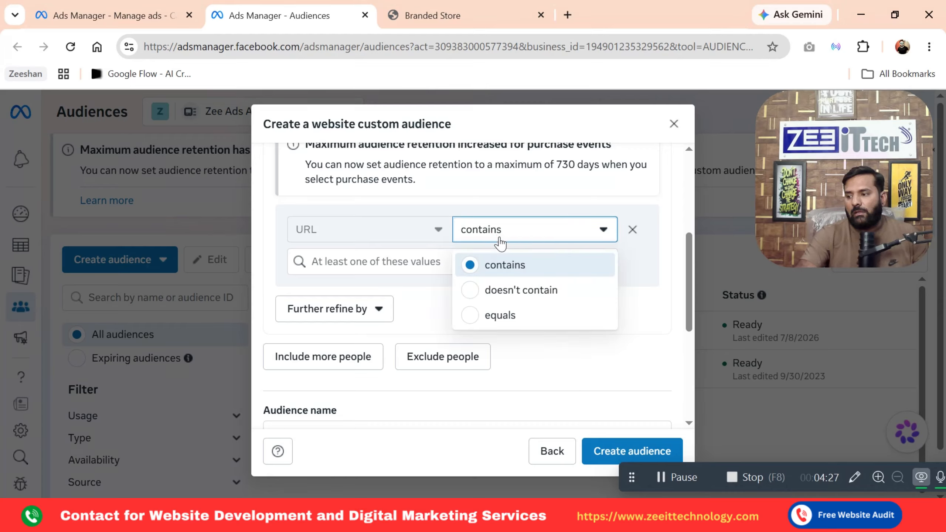
left_click(503, 237)
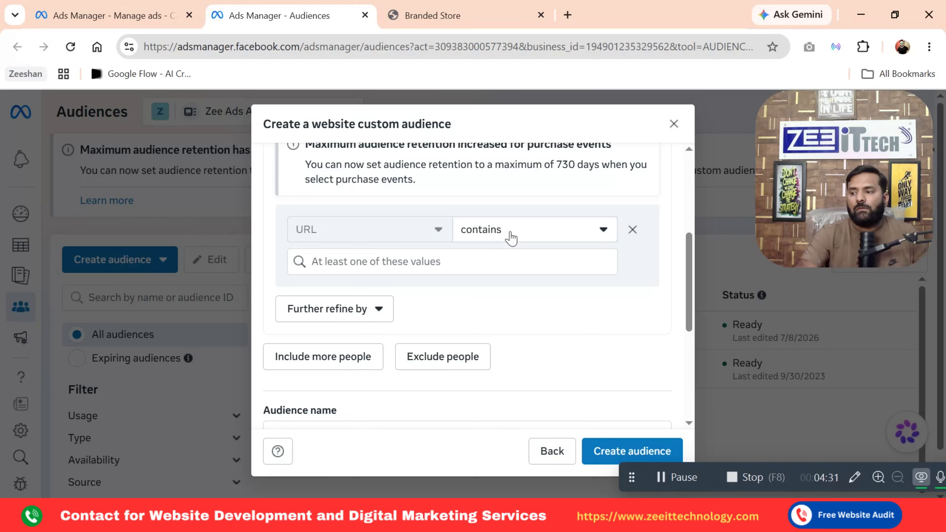
left_click(510, 231)
left_click(510, 231)
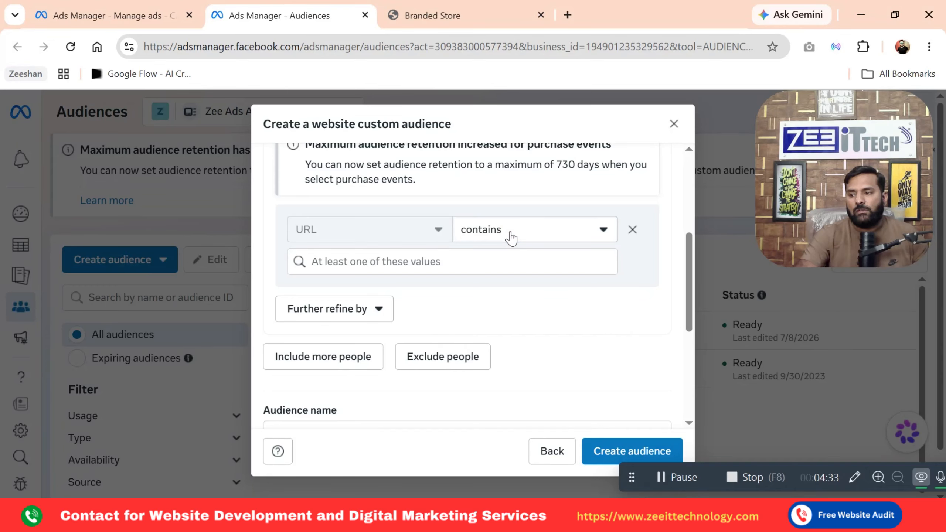
left_click(510, 235)
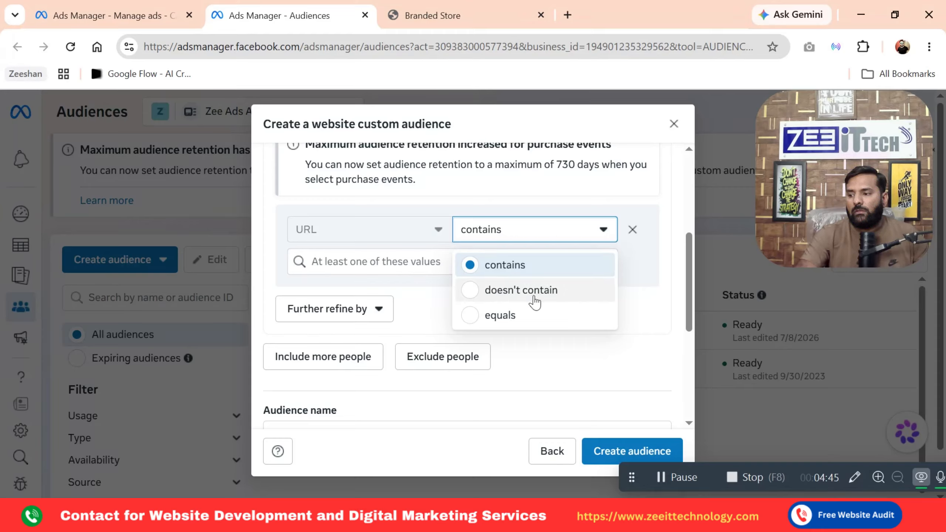
left_click(517, 192)
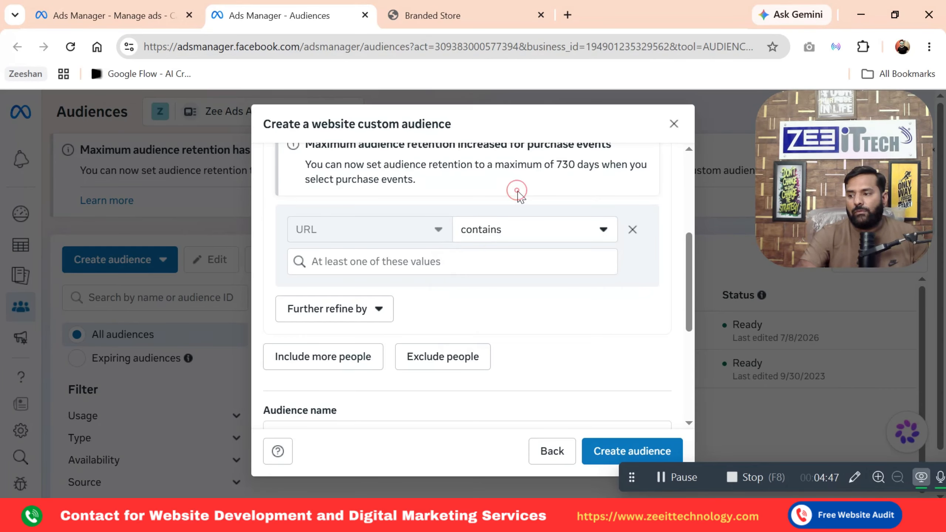
Switch to the Branded Store website, open its Juices page and copy that page's URL
left_click(486, 12)
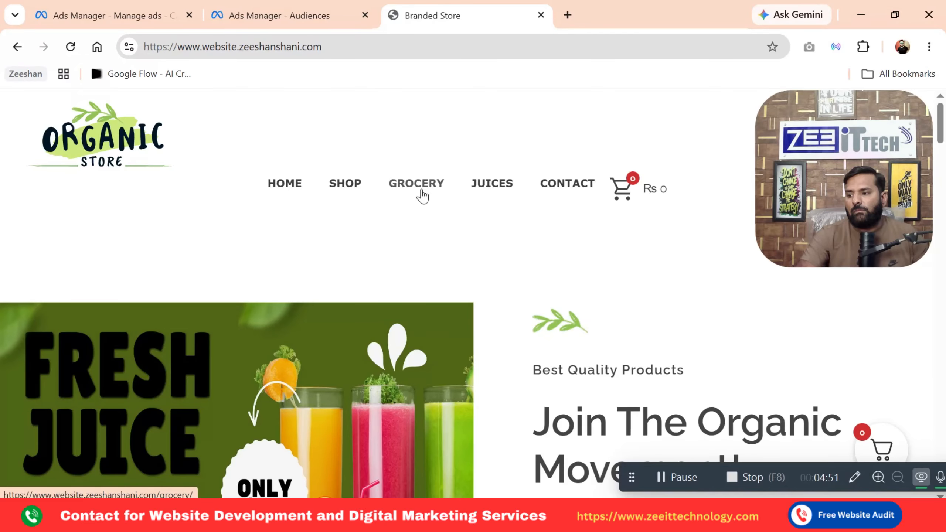
left_click(480, 192)
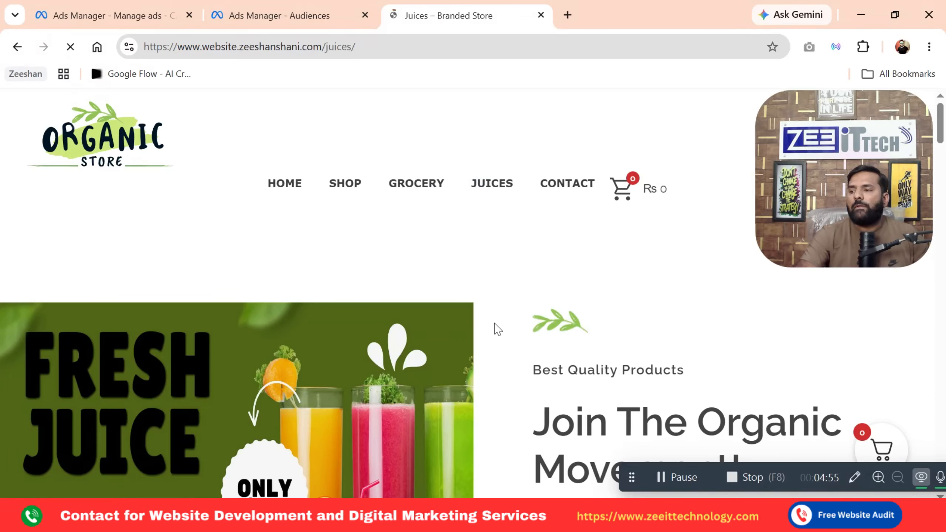
scroll(498, 328, "down", 5)
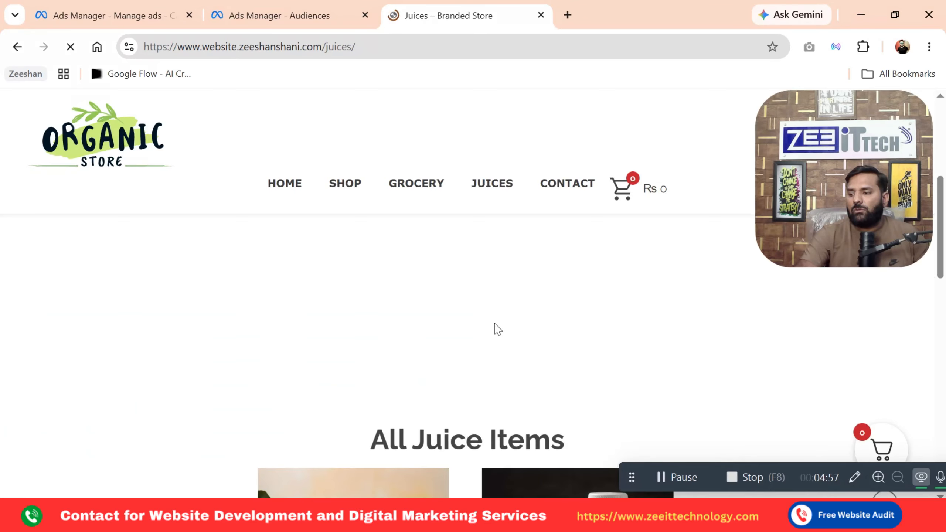
scroll(493, 323, "down", 5)
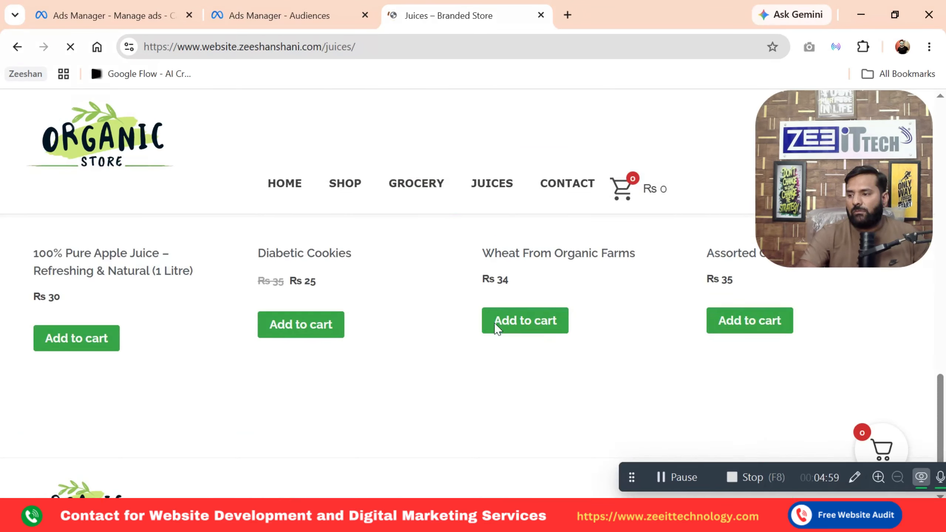
right_click(410, 47)
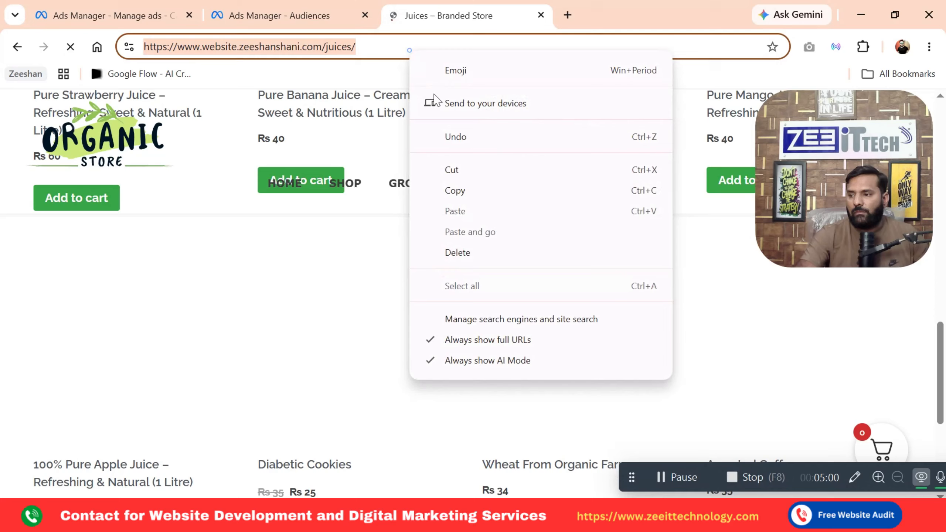
left_click(458, 189)
Return to the website custom audience form and enter the copied Juices page address as the URL condition's value
left_click(321, 6)
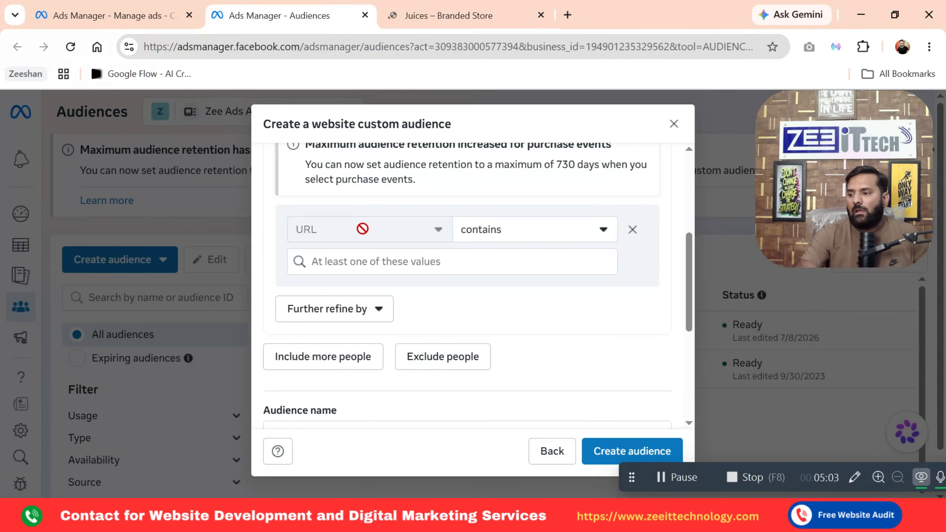
left_click(376, 261)
right_click(377, 261)
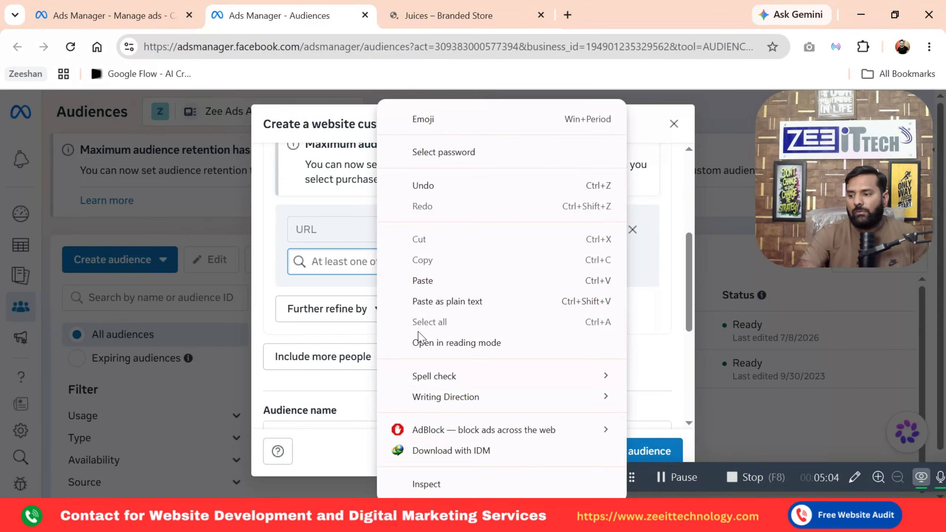
left_click(422, 280)
left_click(483, 295)
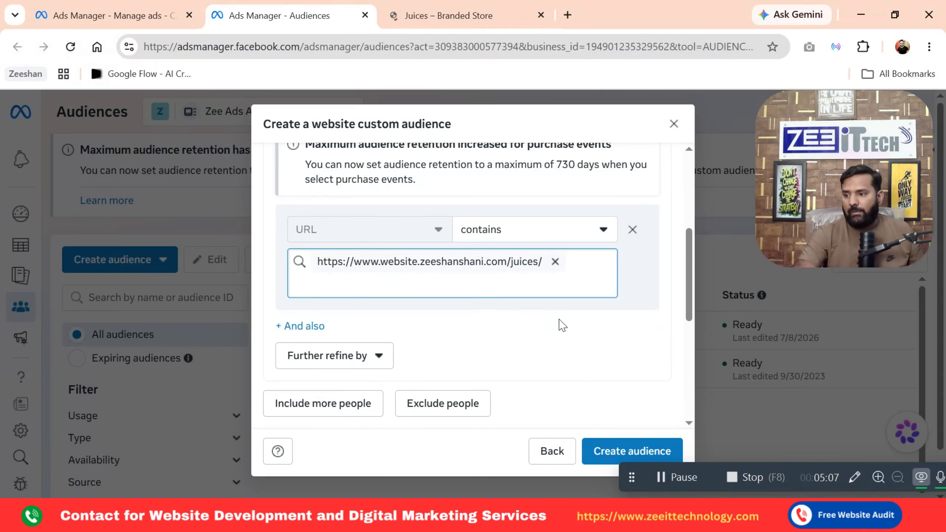
left_click(606, 327)
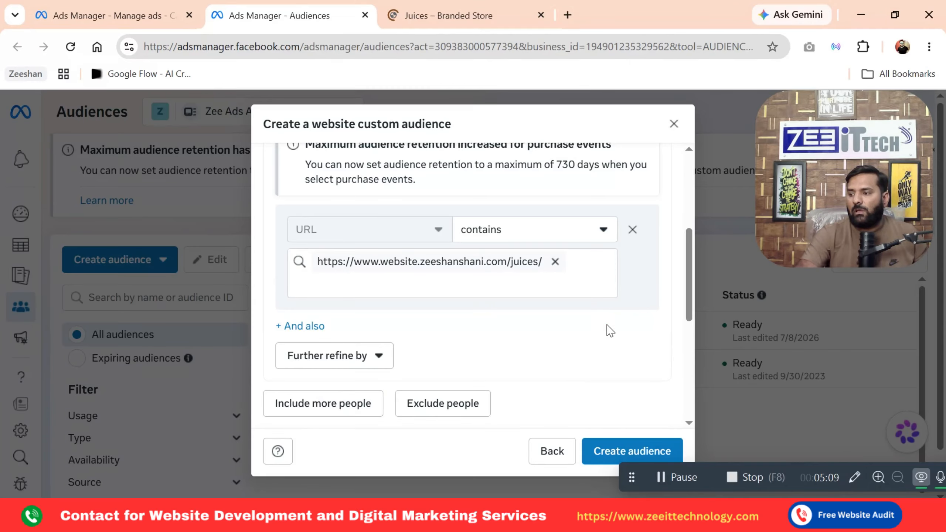
Set the URL condition to equals for the Juices page address
scroll(610, 330, "up", 2)
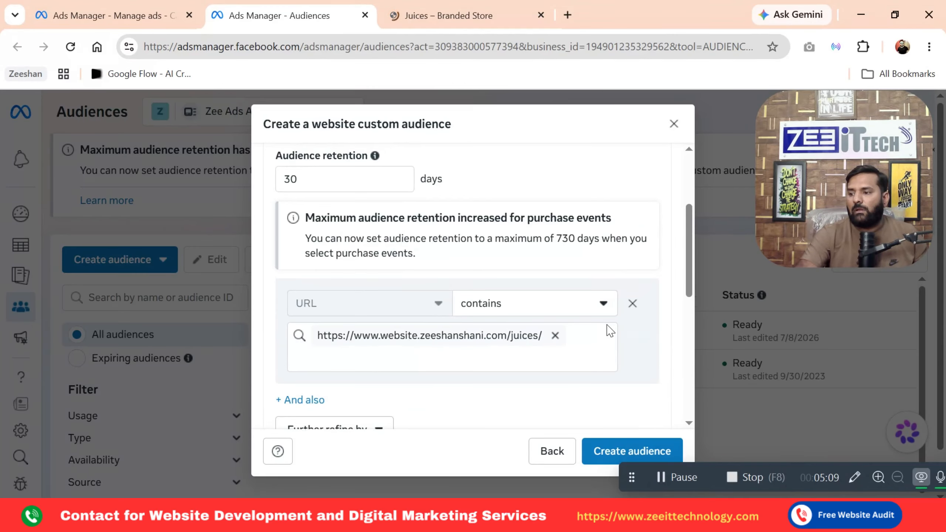
left_click(522, 311)
left_click(496, 392)
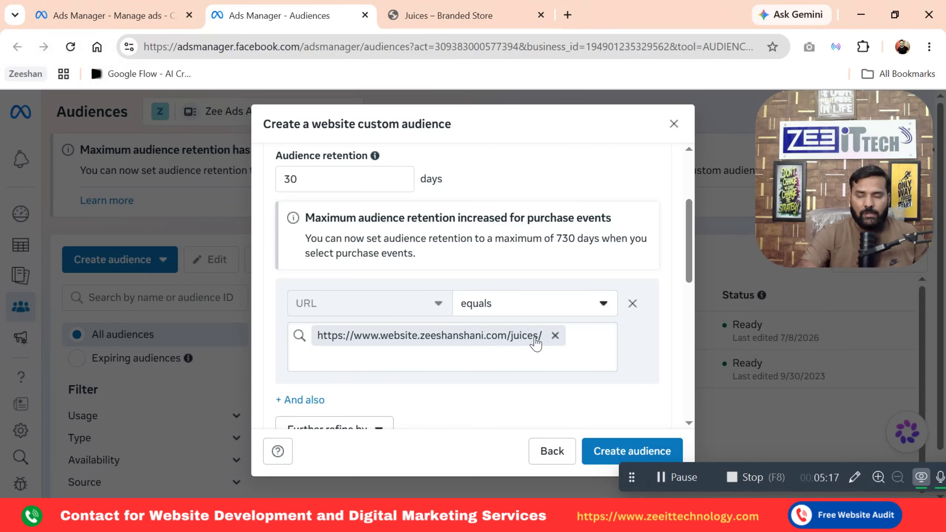
Replace the audience name with "Juice Web page visitors"
scroll(494, 344, "down", 10)
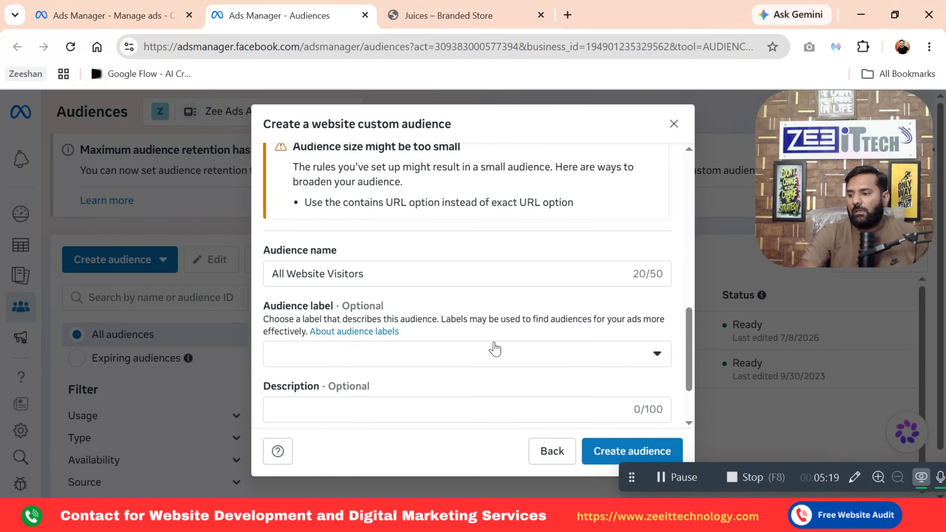
left_click(331, 273)
double_click(331, 274)
key("ctrl+a")
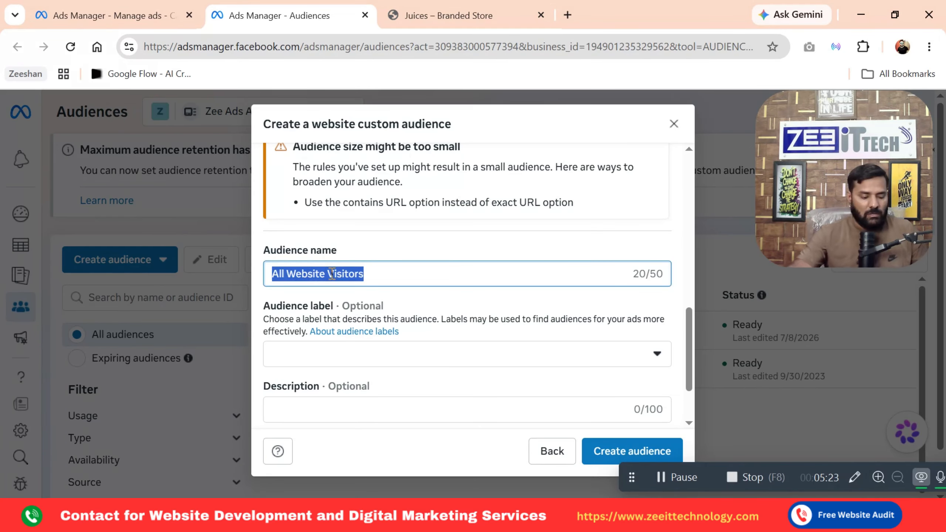
type("Speci")
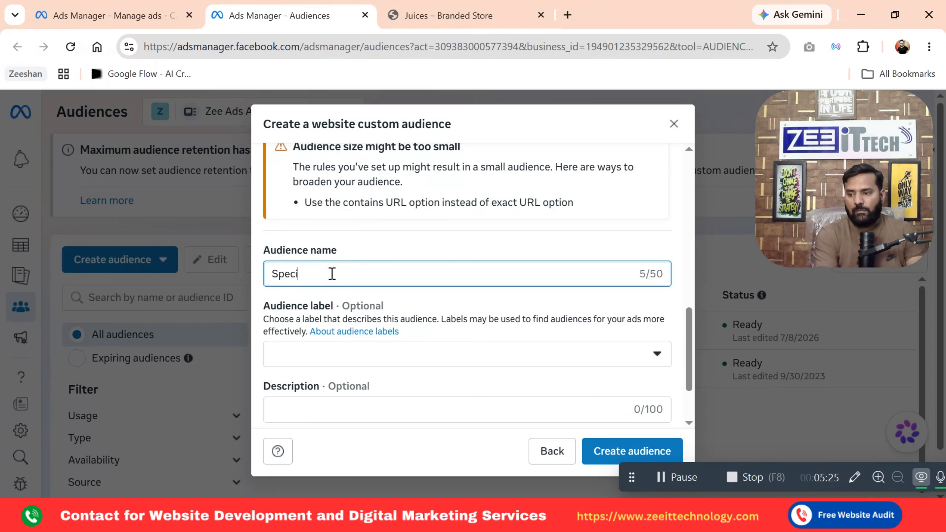
type("fic We")
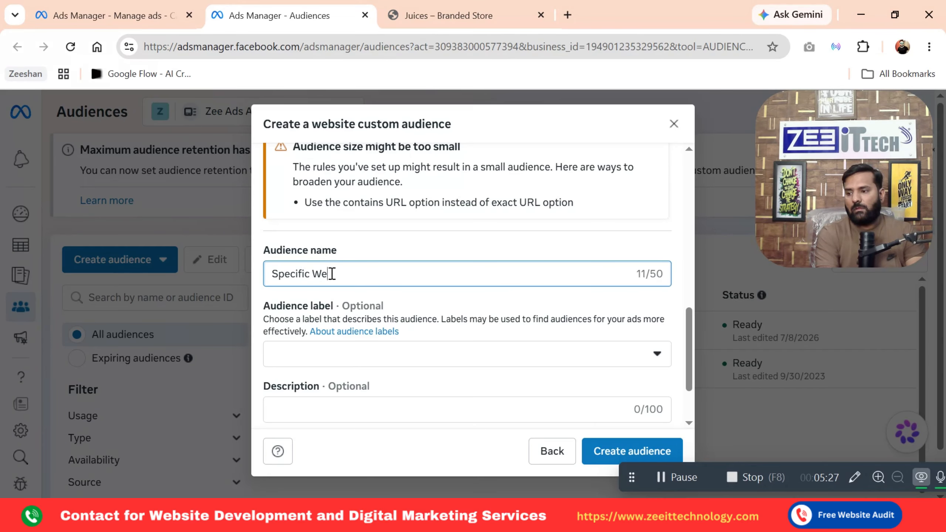
key("BackSpace")
key("BackSpace")
key("BackSpace")
key("BackSpace")
key("BackSpace")
key("BackSpace")
key("BackSpace")
key("BackSpace")
key("BackSpace")
key("BackSpace")
key("BackSpace")
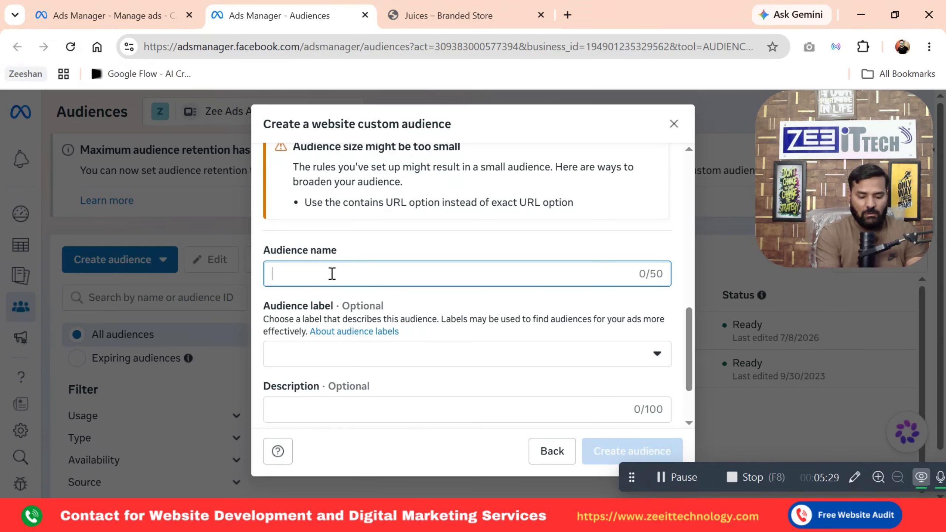
type("Juice ")
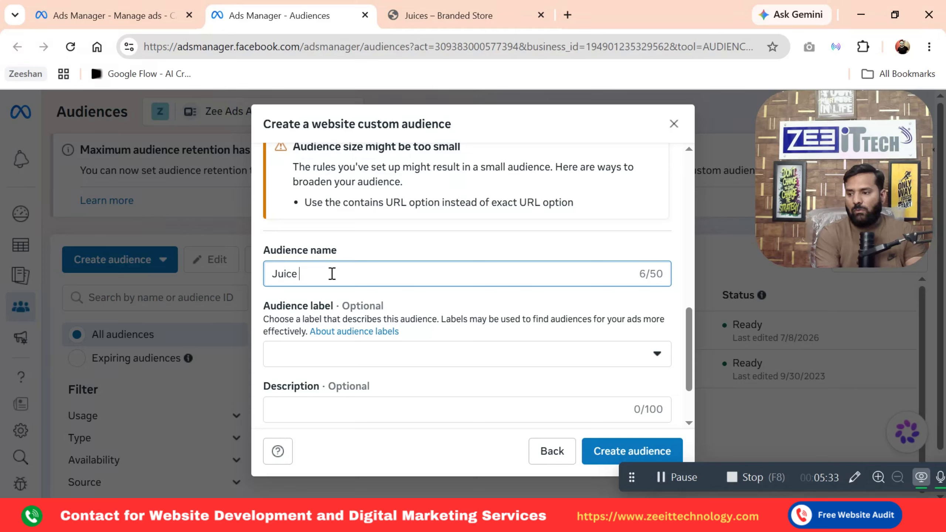
type("WEeb ")
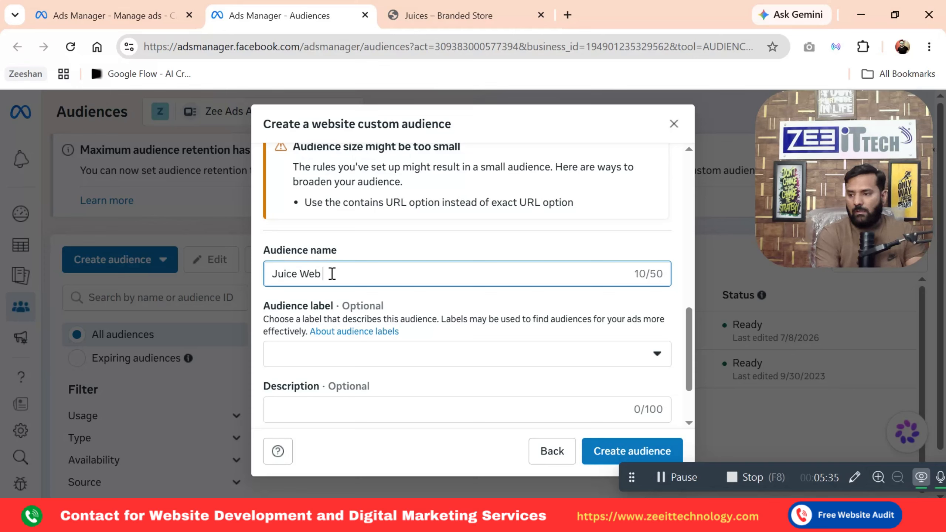
type("page vis")
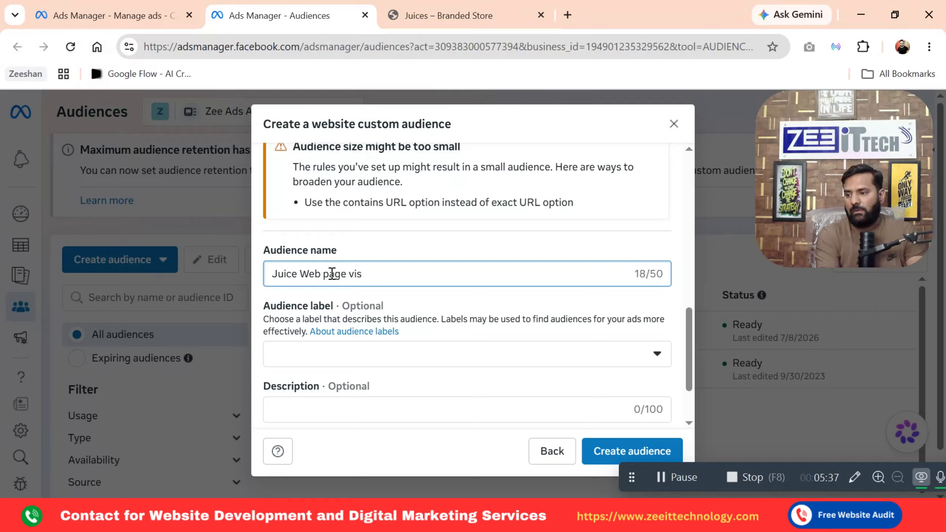
type("itors")
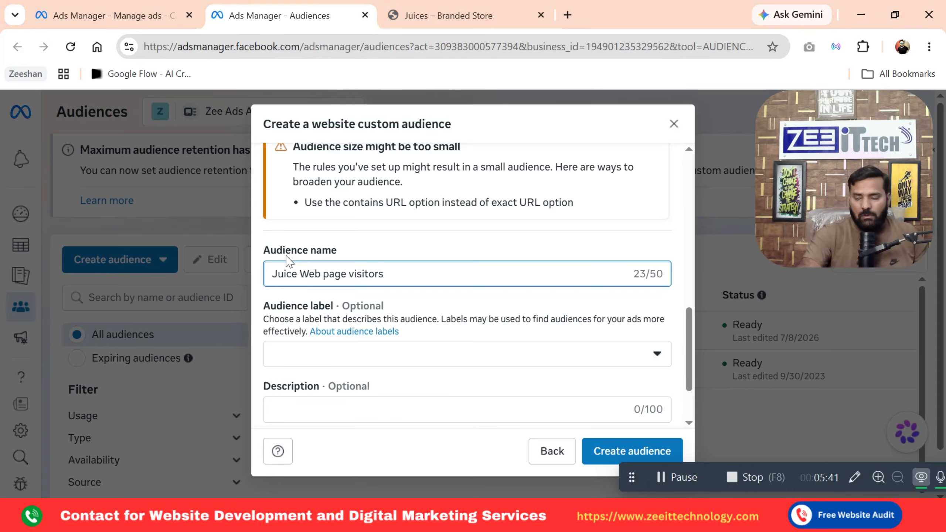
Review the form's settings and change the audience's event to Visitors by time spent
scroll(324, 258, "down", 1)
scroll(336, 275, "down", 1)
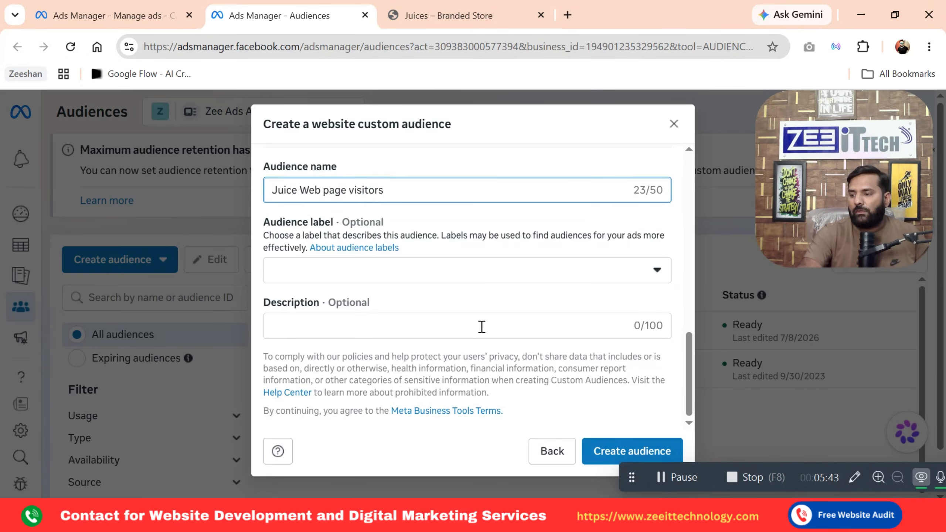
scroll(466, 291, "up", 8)
scroll(456, 258, "up", 5)
scroll(462, 280, "down", 3)
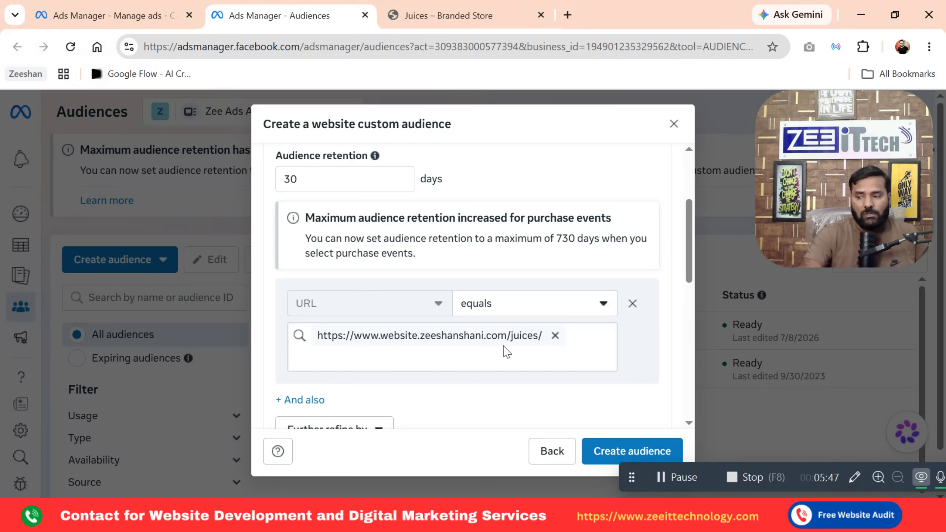
scroll(507, 352, "up", 4)
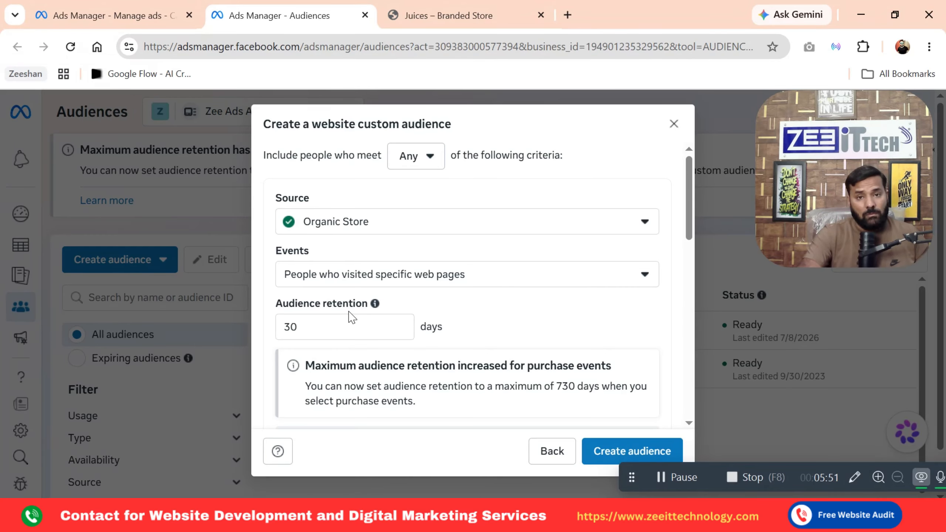
left_click(383, 284)
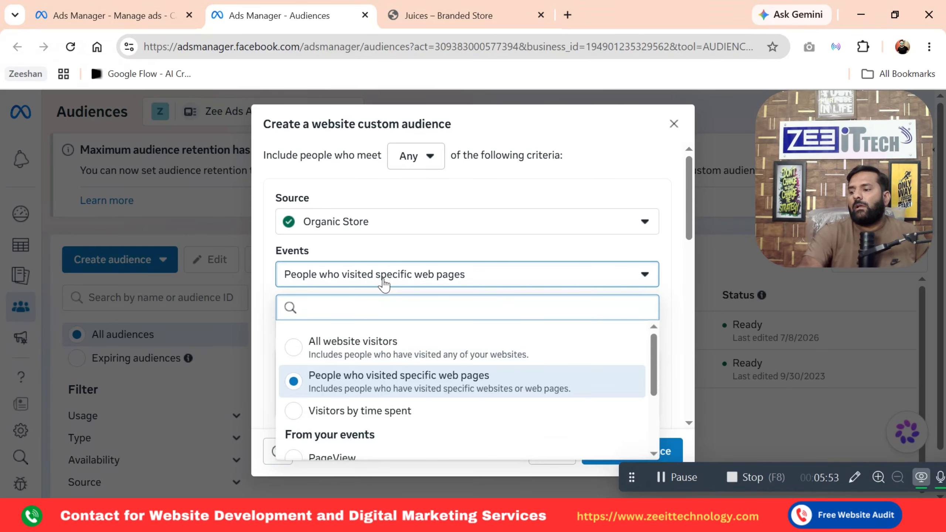
scroll(385, 328, "down", 3)
scroll(384, 321, "up", 2)
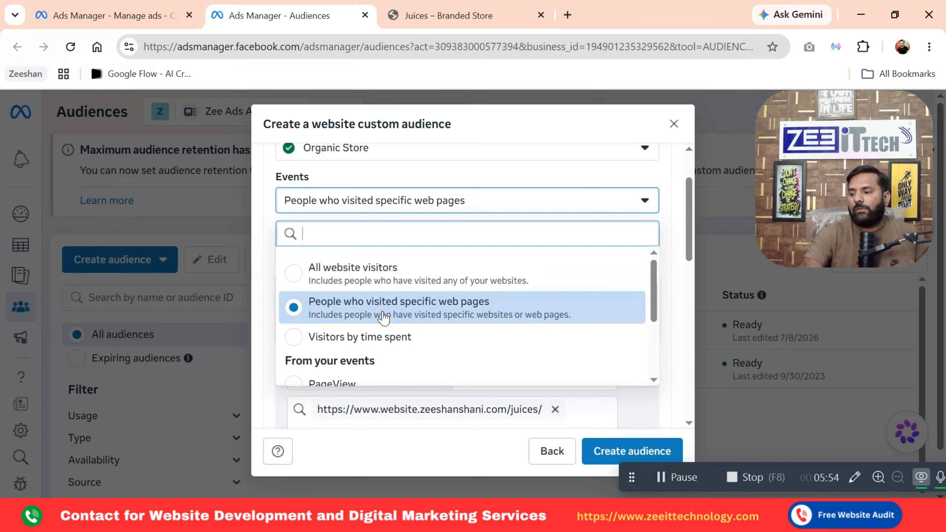
left_click(379, 343)
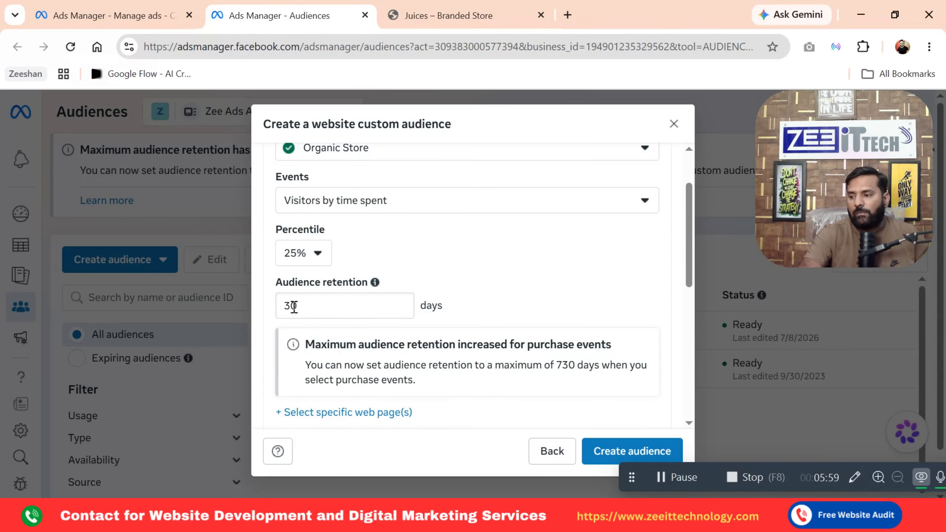
scroll(342, 306, "down", 5)
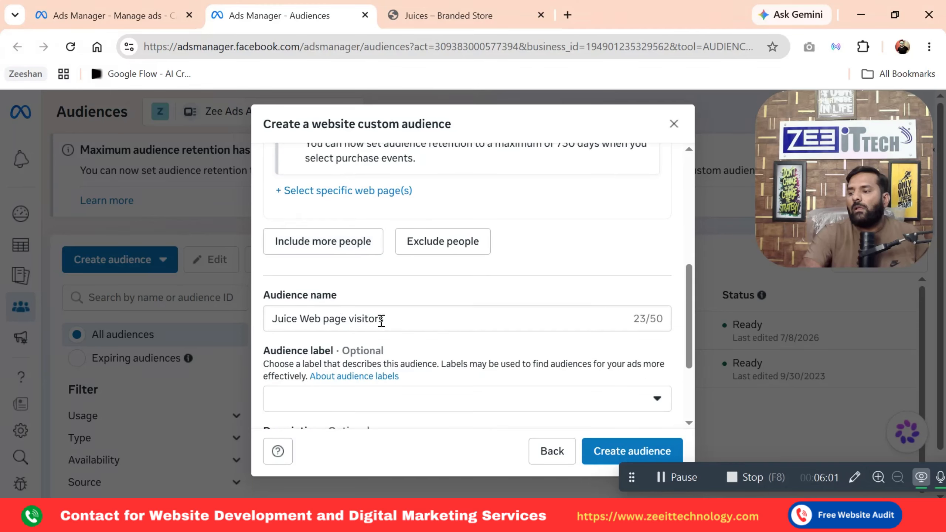
Add a specific web page URL condition to the included Visitors by time spent criteria
scroll(401, 323, "down", 4)
scroll(409, 329, "up", 3)
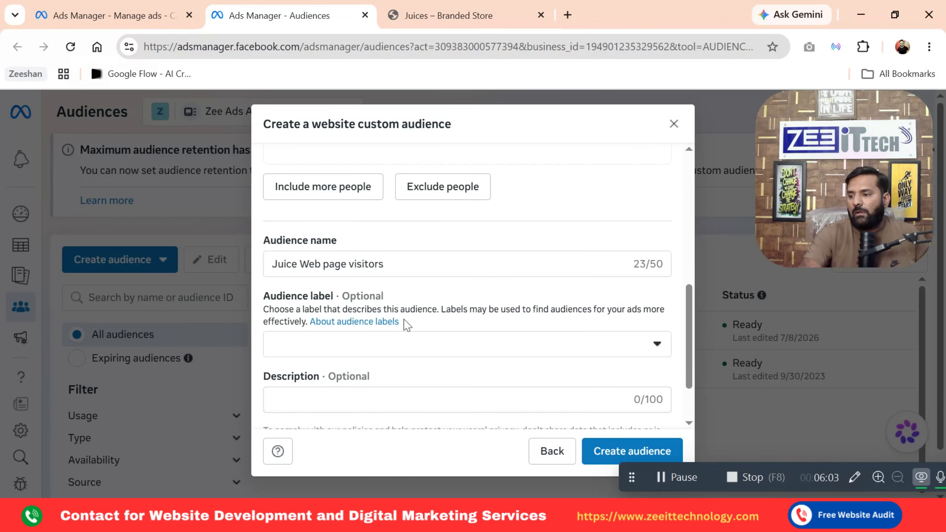
left_click(353, 264)
scroll(397, 290, "up", 4)
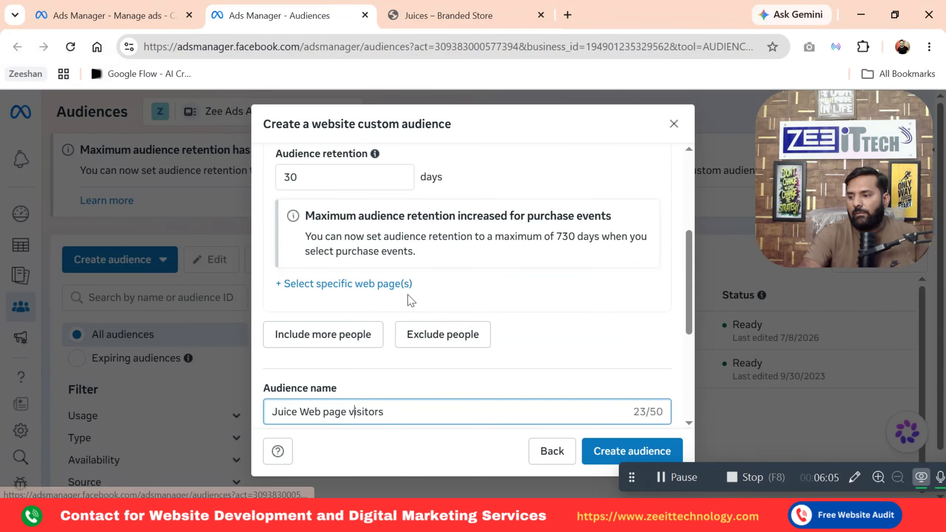
scroll(411, 300, "up", 3)
scroll(395, 294, "down", 3)
left_click(355, 285)
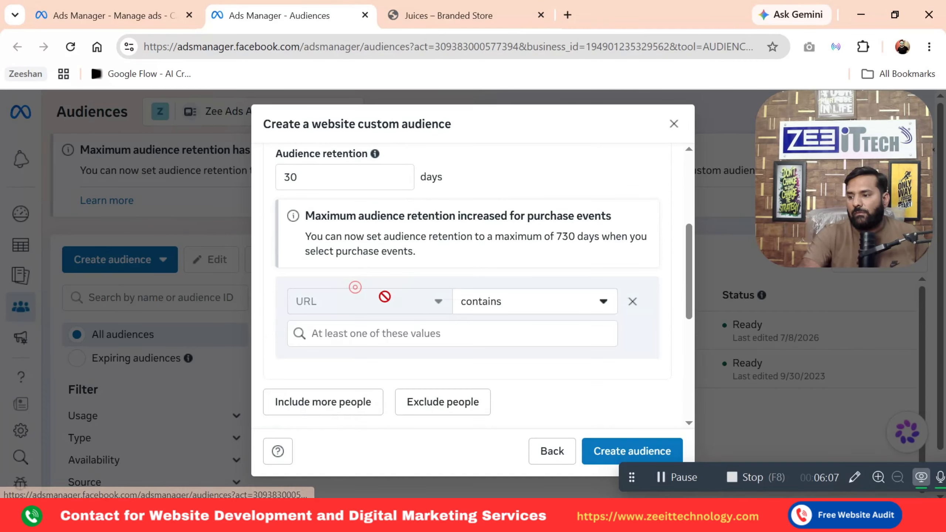
Examine the percentile options available for the Visitors by time spent event
scroll(459, 328, "up", 4)
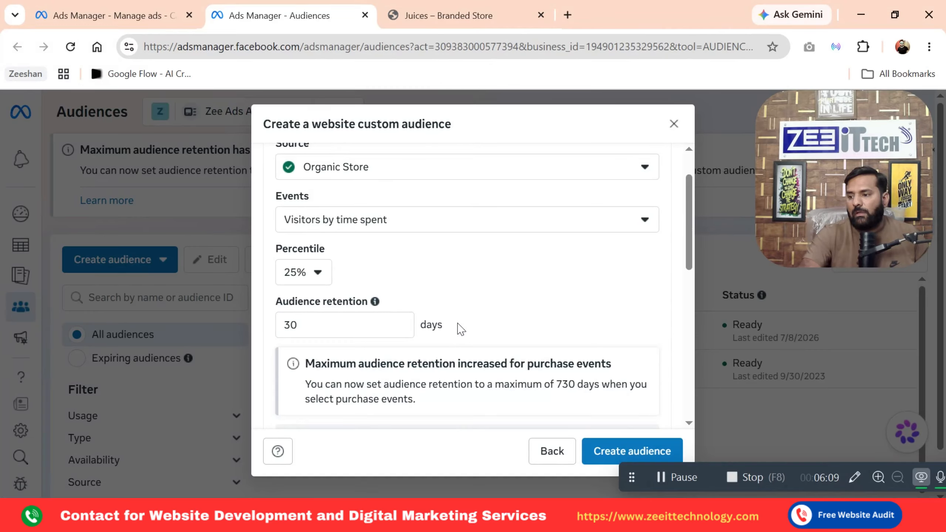
scroll(310, 274, "up", 1)
scroll(311, 275, "down", 1)
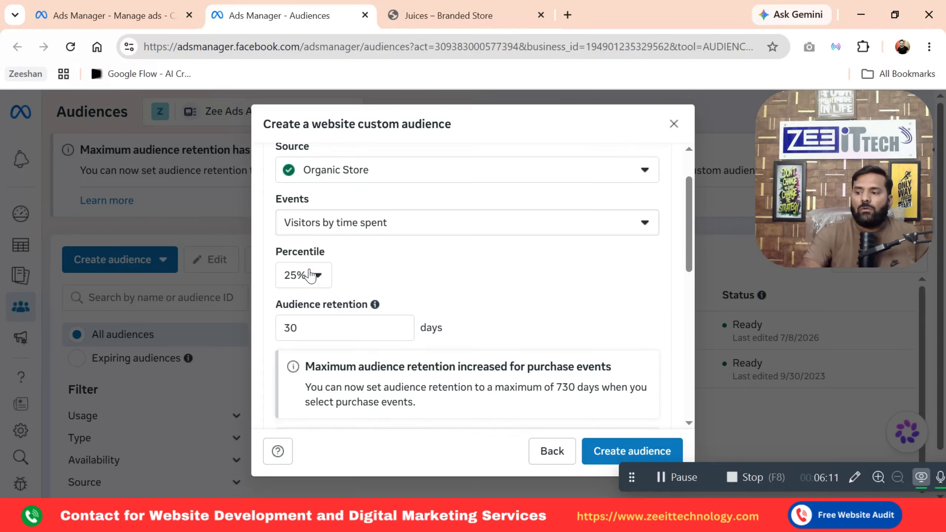
scroll(311, 275, "down", 1)
left_click(317, 257)
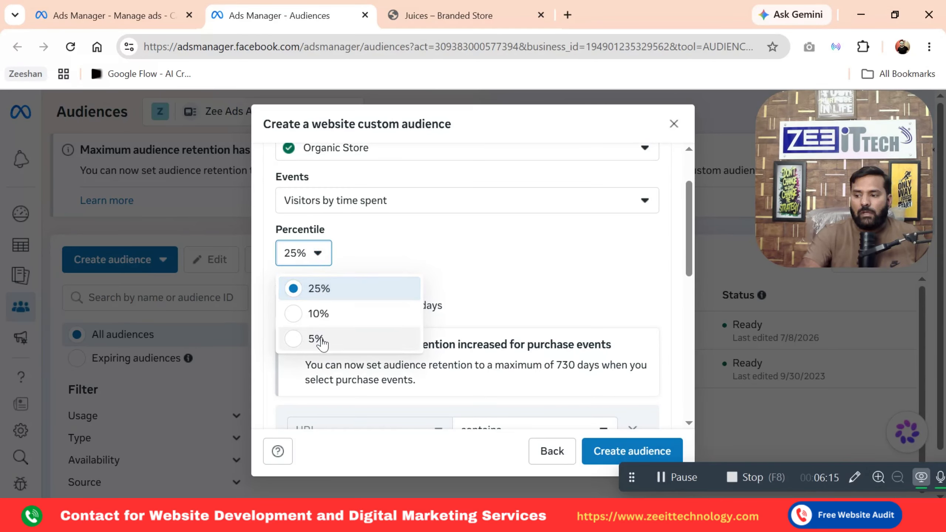
left_click(544, 292)
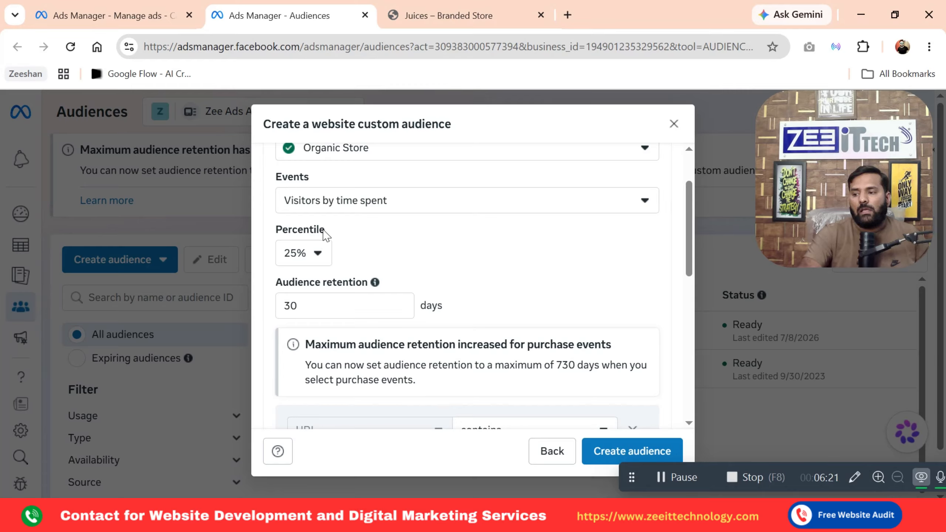
left_click(309, 258)
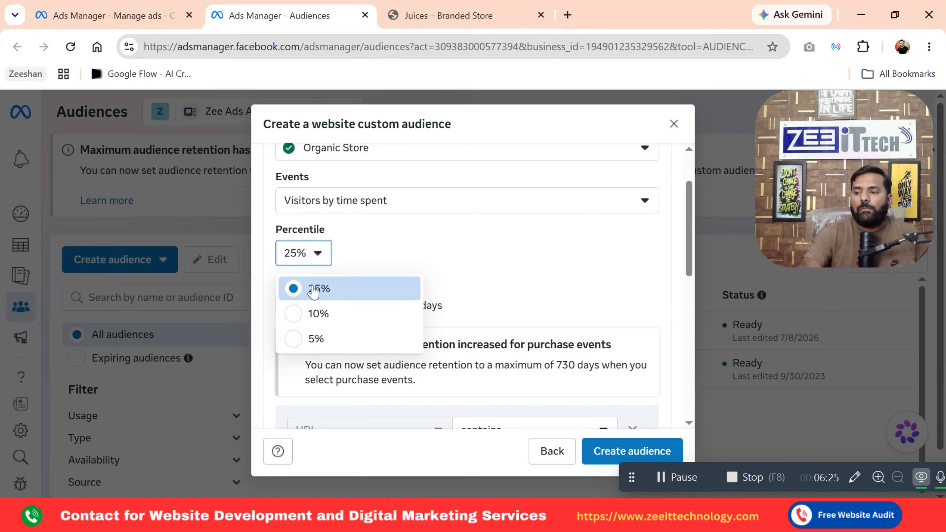
left_click(460, 257)
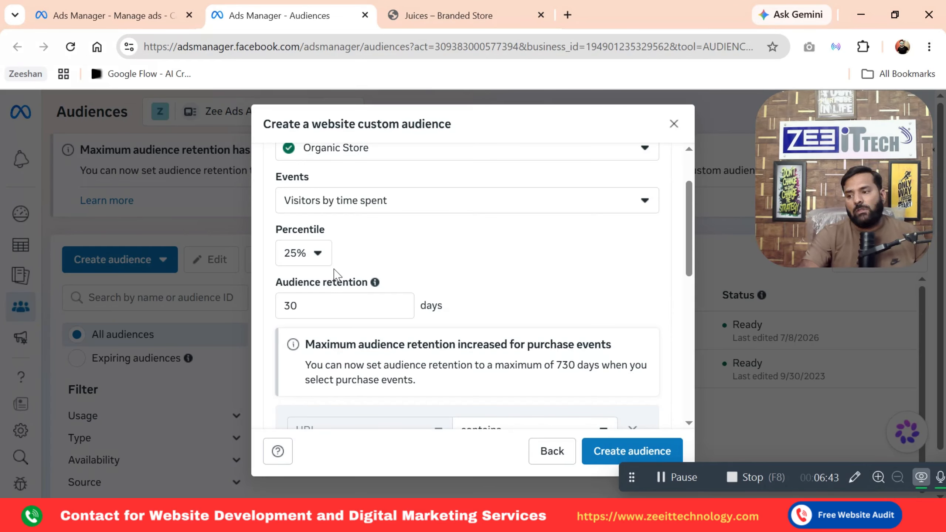
left_click(308, 256)
left_click(309, 255)
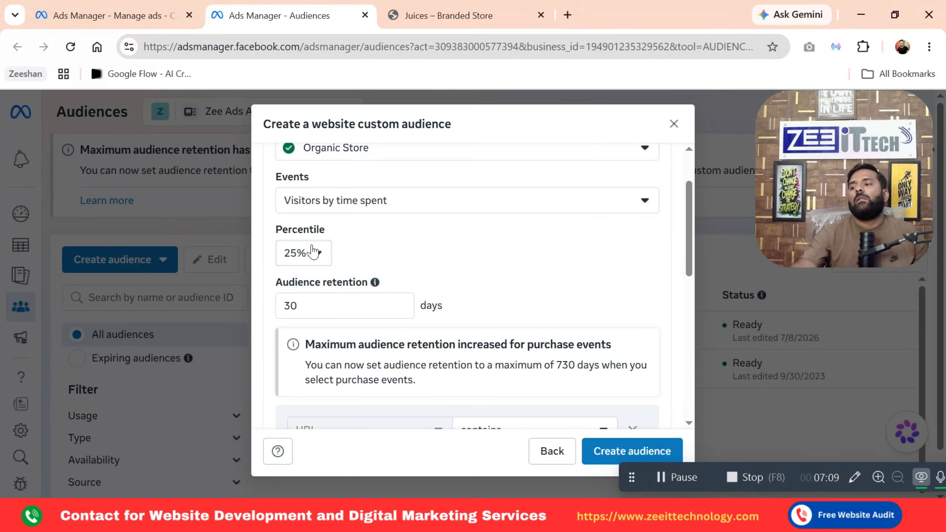
left_click(295, 254)
left_click(295, 254)
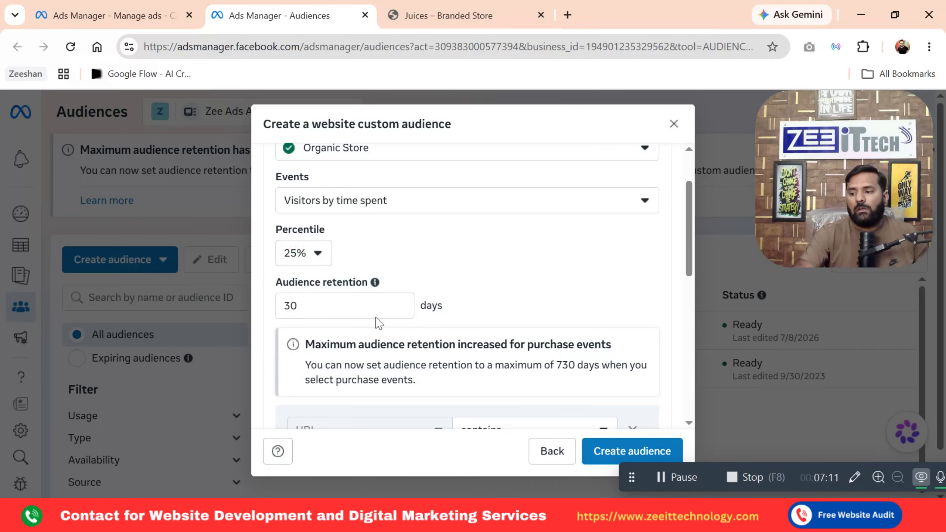
Remove the URL condition from the included visitors' criteria and add an empty one again
scroll(376, 317, "down", 4)
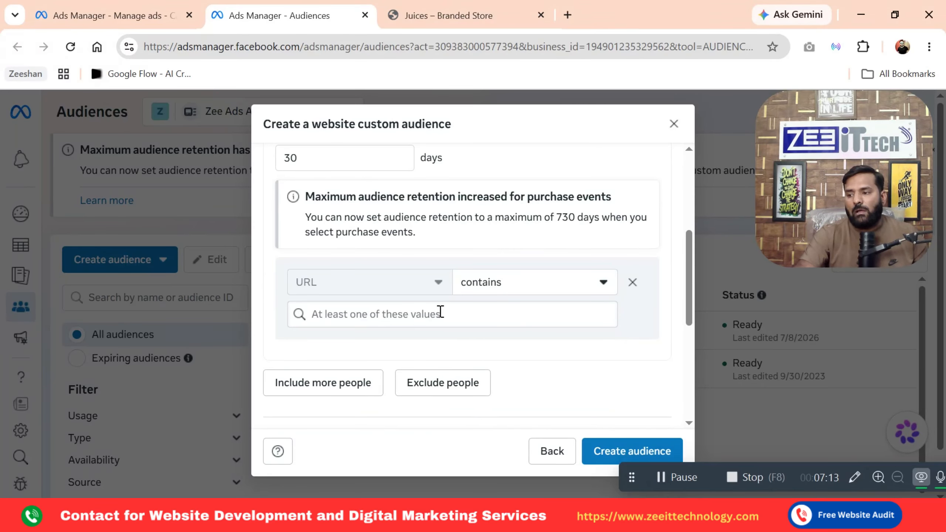
left_click(633, 283)
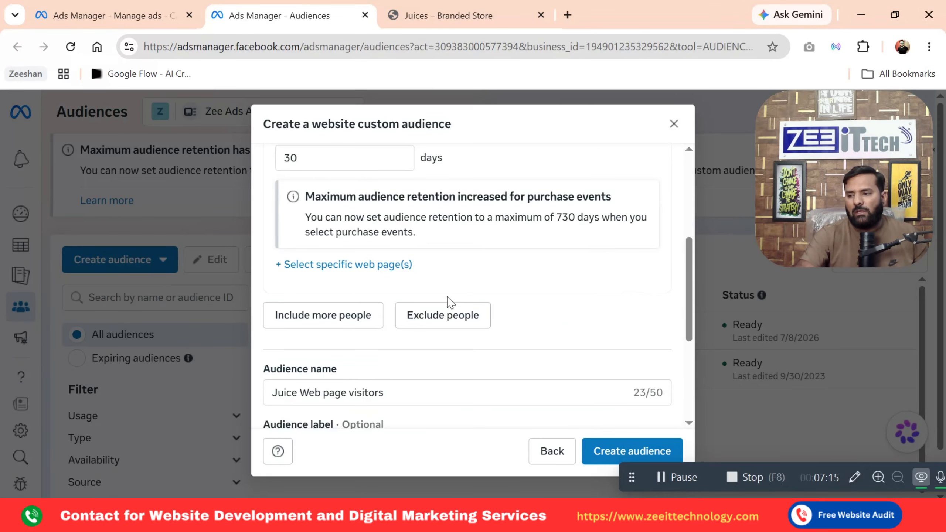
scroll(450, 304, "up", 4)
scroll(451, 304, "down", 4)
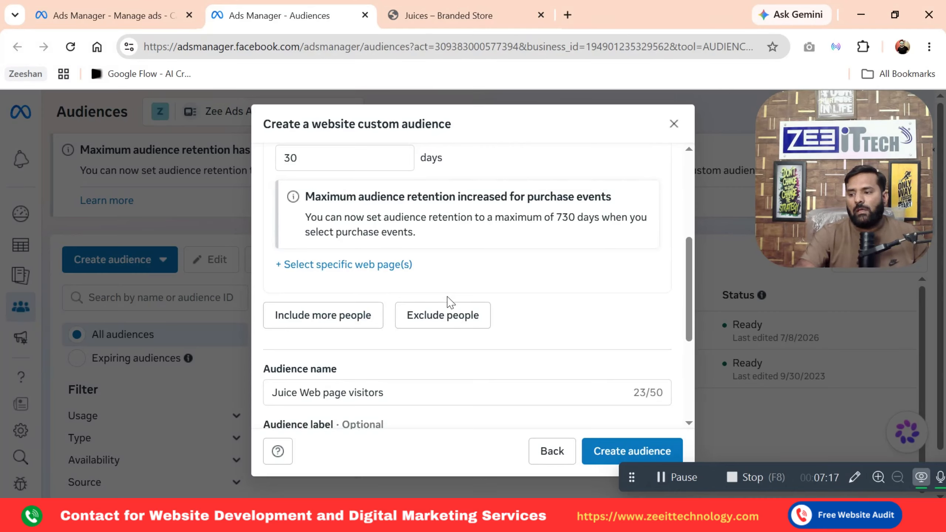
left_click(374, 265)
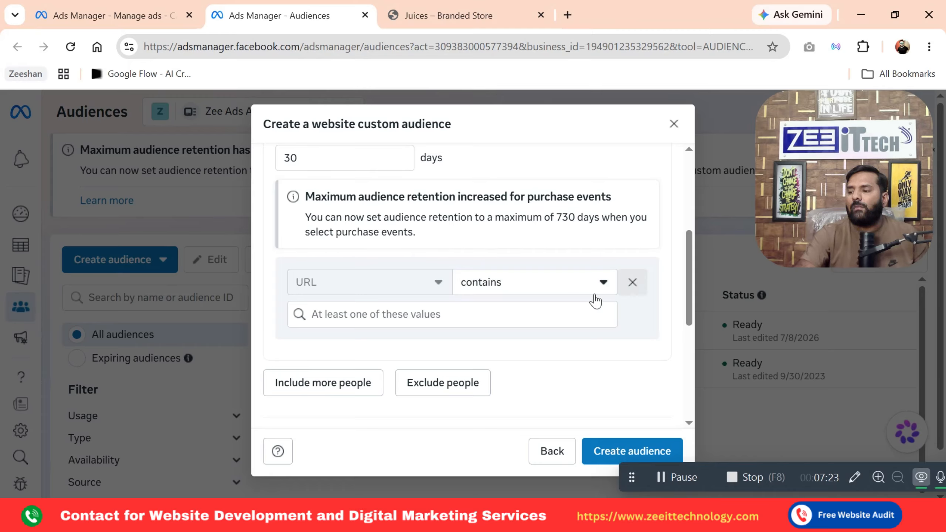
Add an exclusion group for the Organic Store source and set its event to People who visited specific web pages
left_click(432, 383)
scroll(521, 333, "down", 3)
scroll(520, 332, "down", 3)
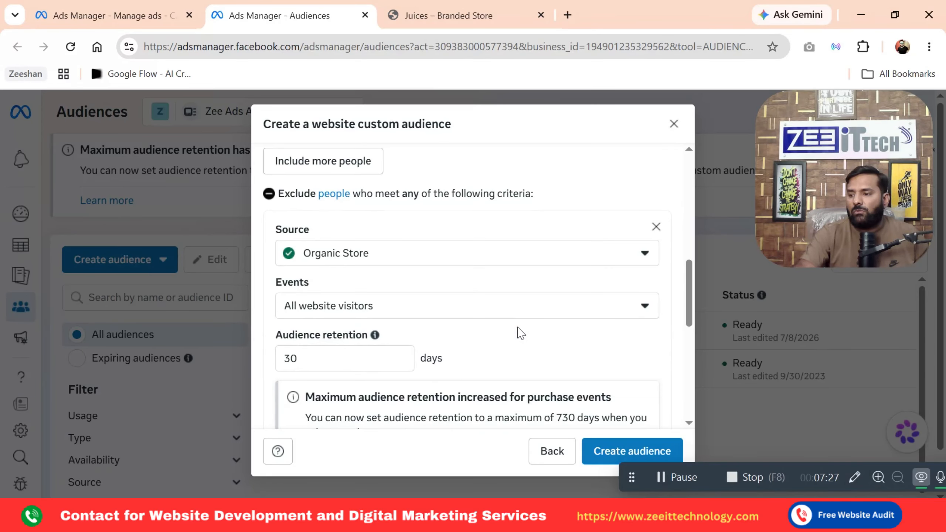
scroll(359, 320, "down", 5)
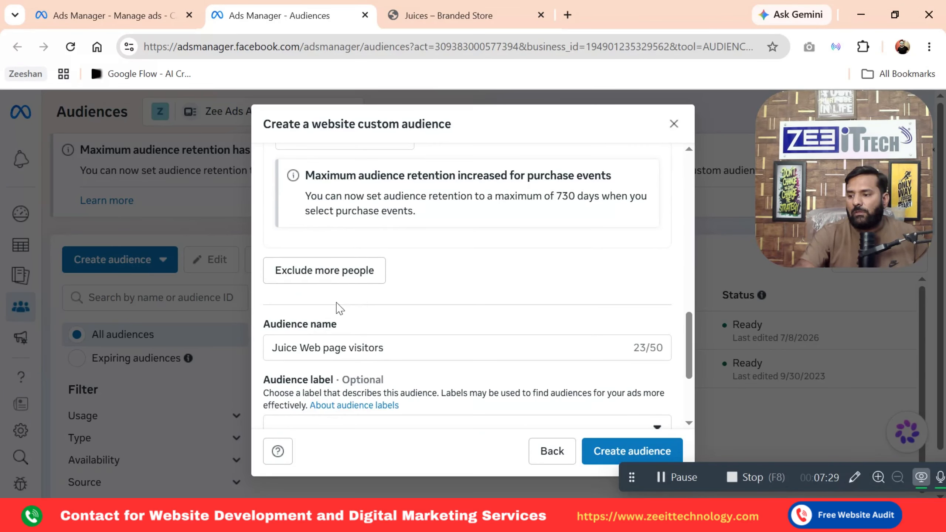
scroll(421, 295, "up", 3)
scroll(421, 294, "up", 3)
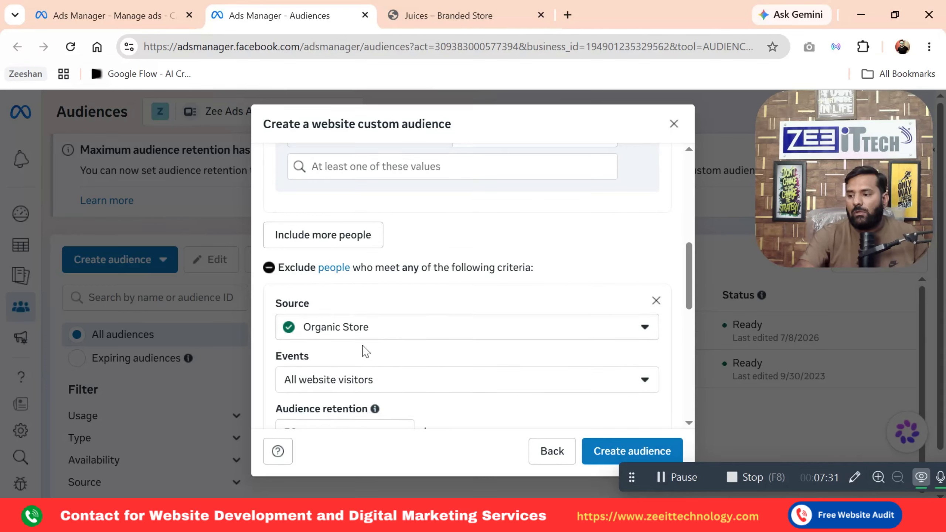
left_click(393, 384)
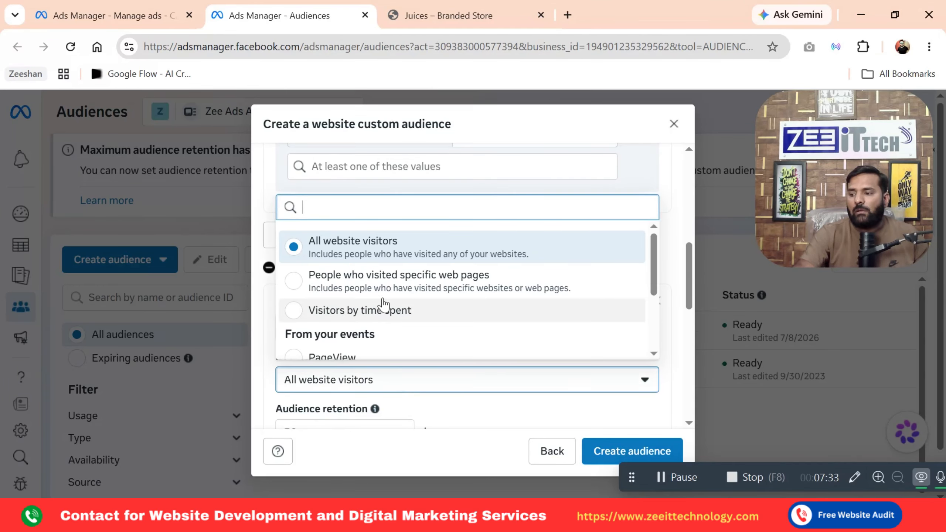
left_click(382, 286)
scroll(383, 294, "down", 5)
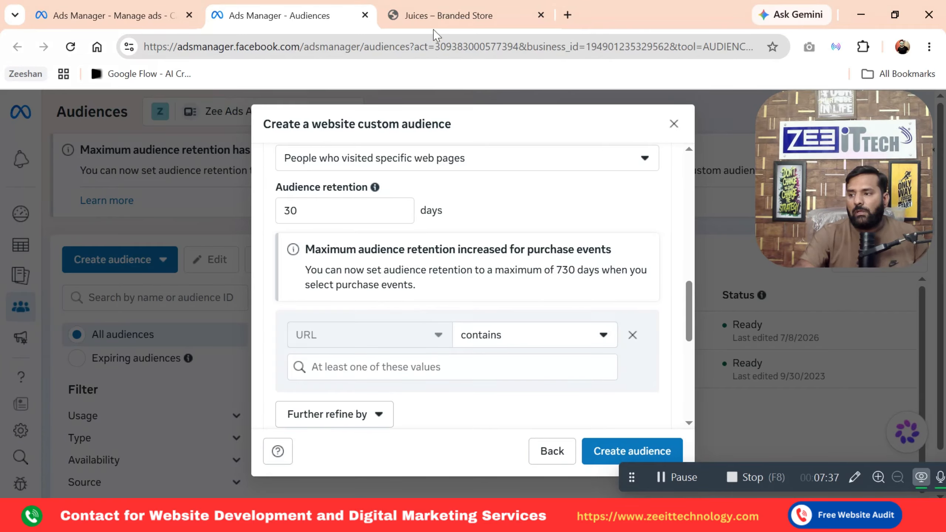
Look up the Grocery page link in the Branded Store website's navigation and return to the audience form
left_click(434, 17)
scroll(482, 218, "up", 10)
scroll(483, 223, "up", 5)
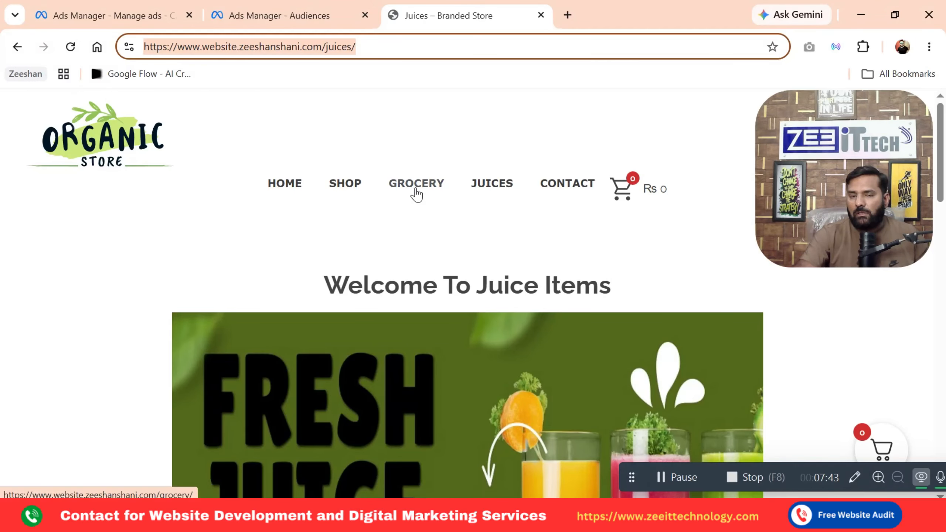
left_click(323, 9)
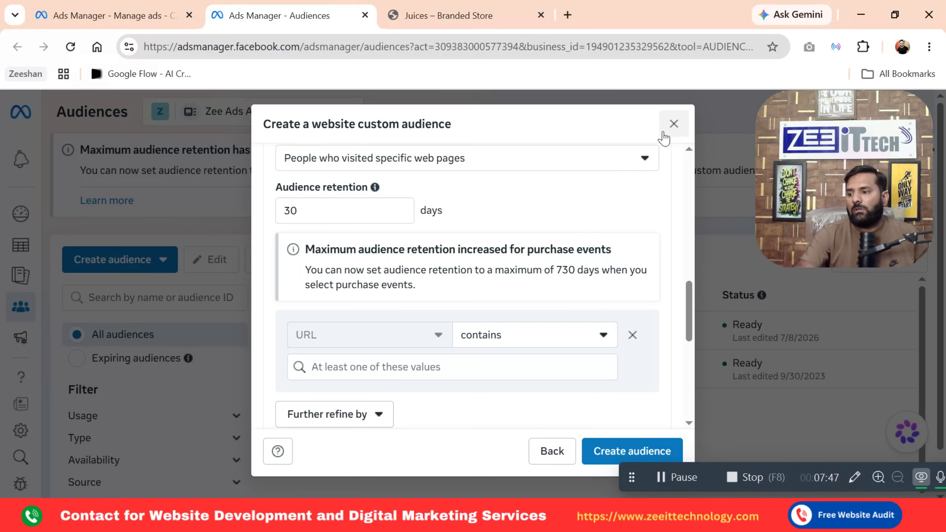
Review the events recorded for the Organic Store source and change the included audience's event to AddToCart
scroll(404, 254, "down", 3)
scroll(416, 237, "up", 5)
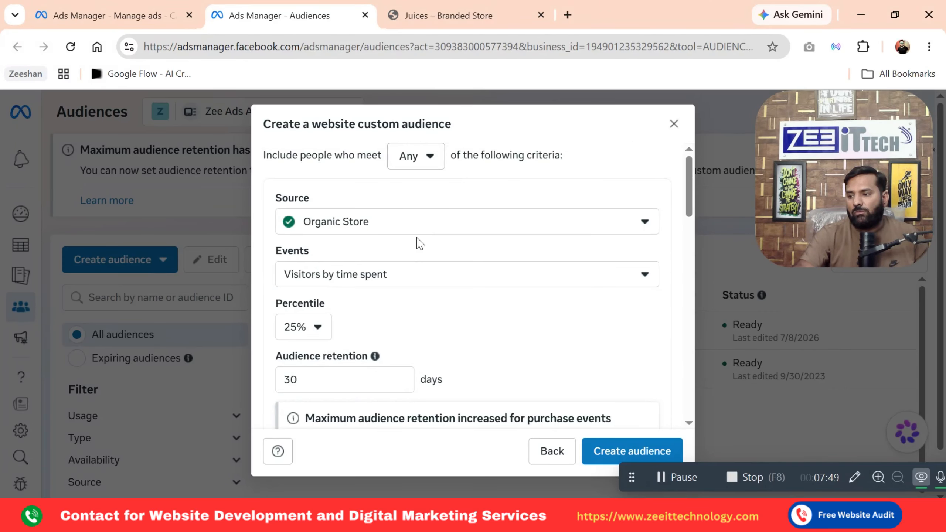
left_click(377, 275)
scroll(383, 373, "down", 3)
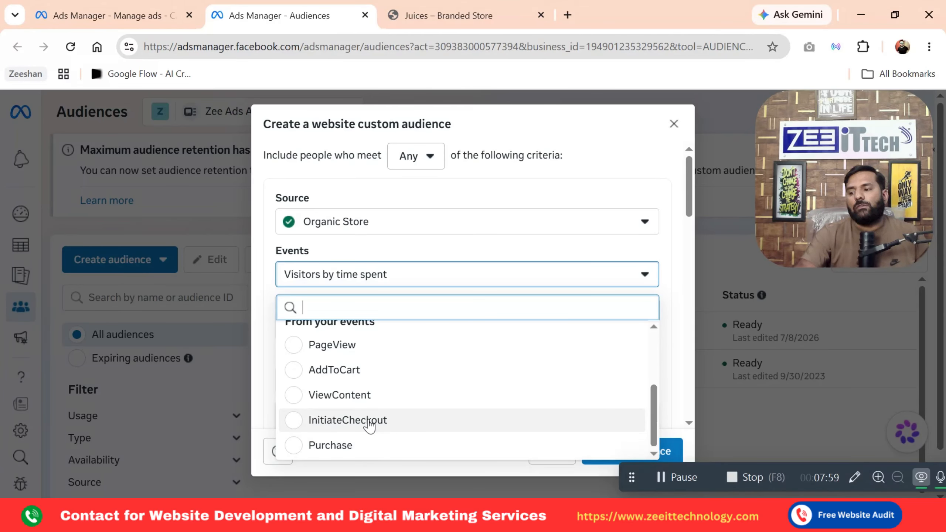
scroll(369, 425, "up", 2)
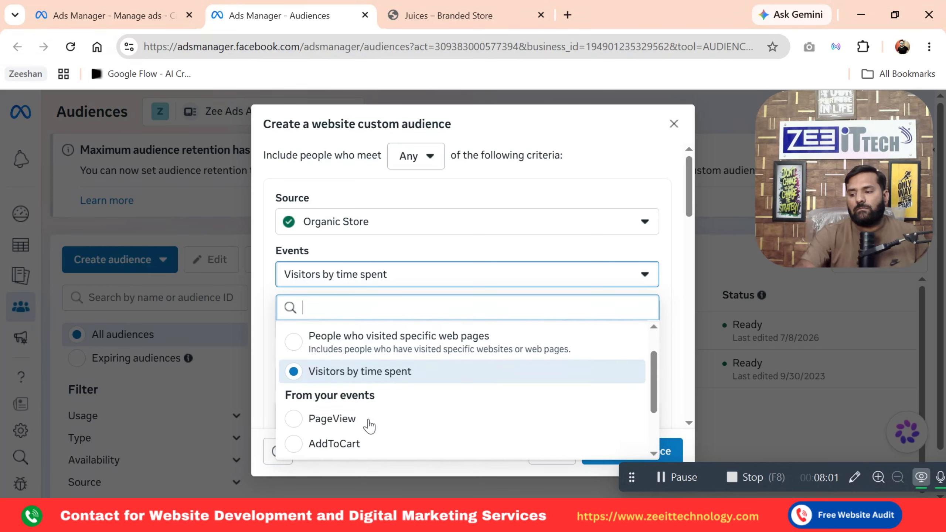
scroll(369, 426, "down", 2)
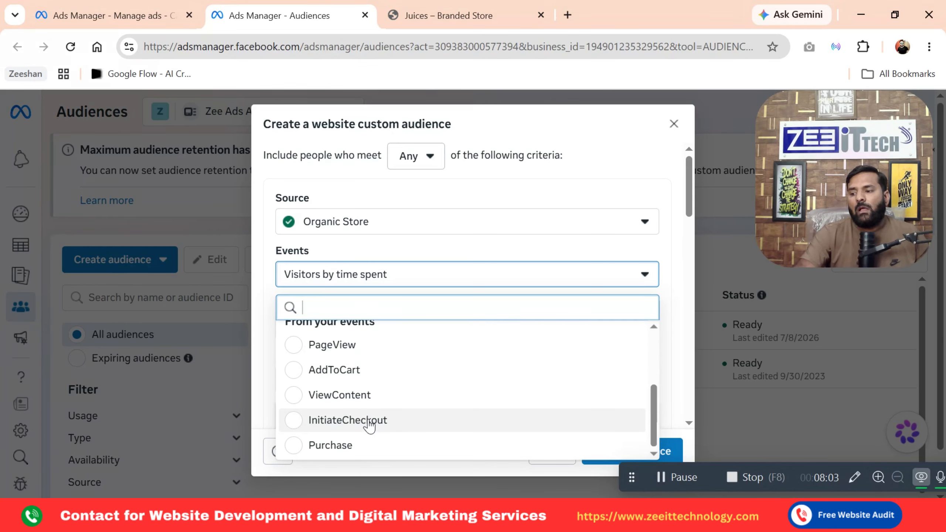
left_click(353, 371)
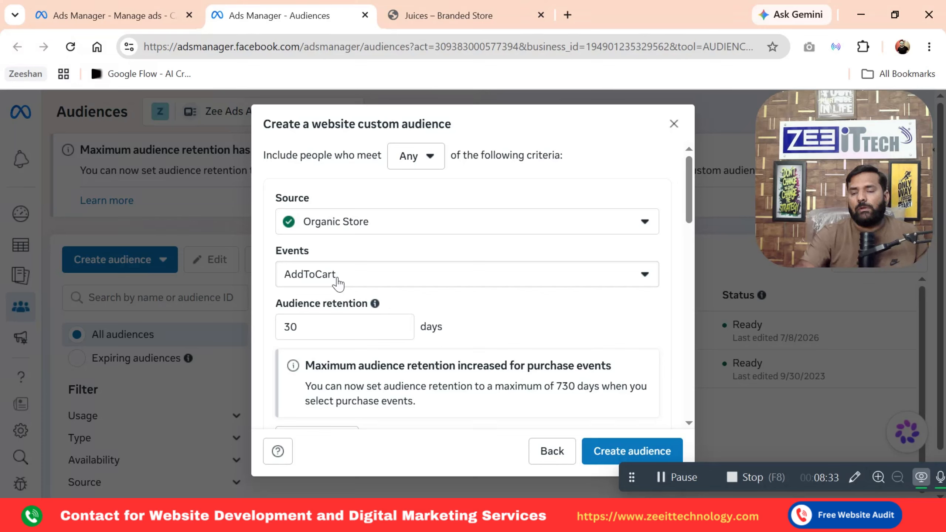
left_click(377, 274)
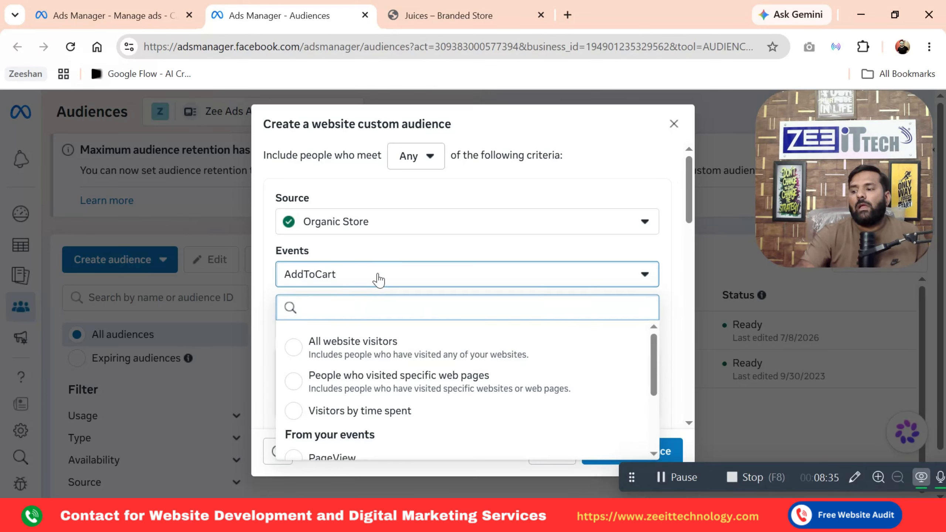
left_click(377, 275)
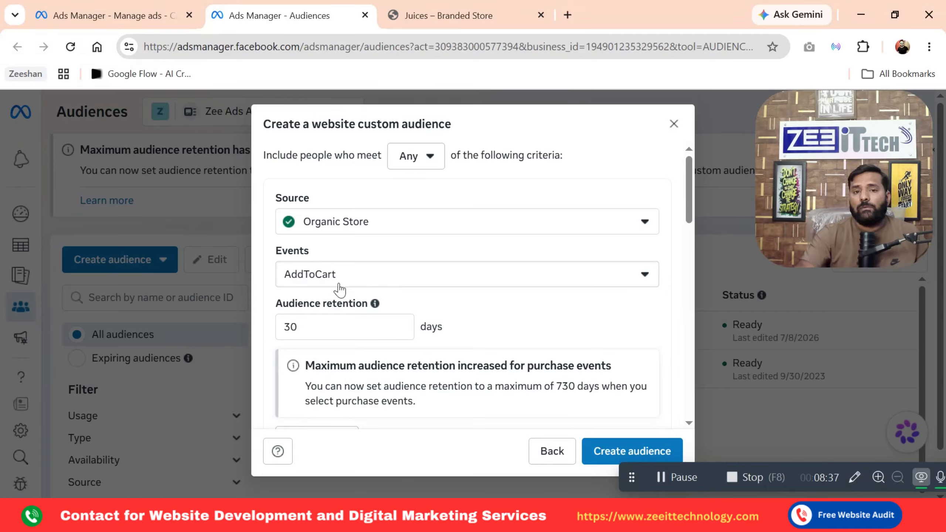
Try to remove the URL condition from the exclusion group and return to the included AddToCart criteria
scroll(339, 290, "down", 10)
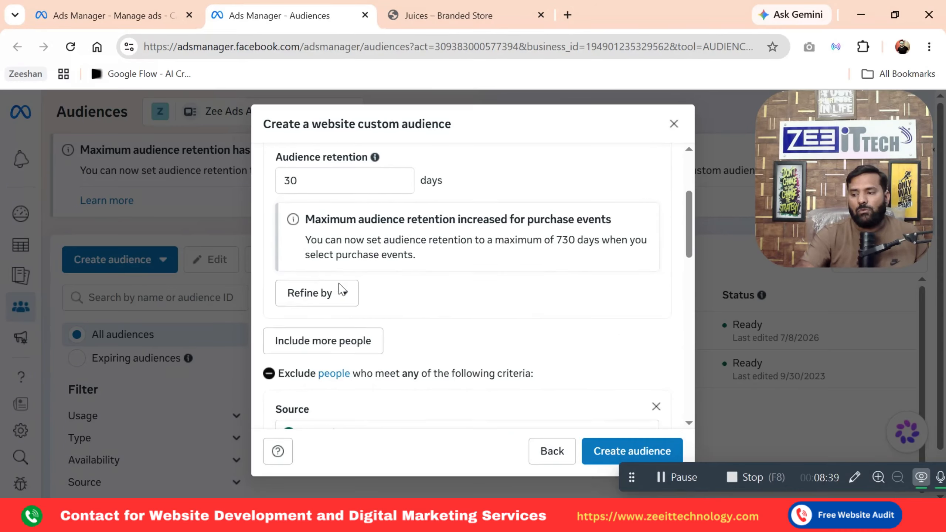
scroll(374, 340, "up", 10)
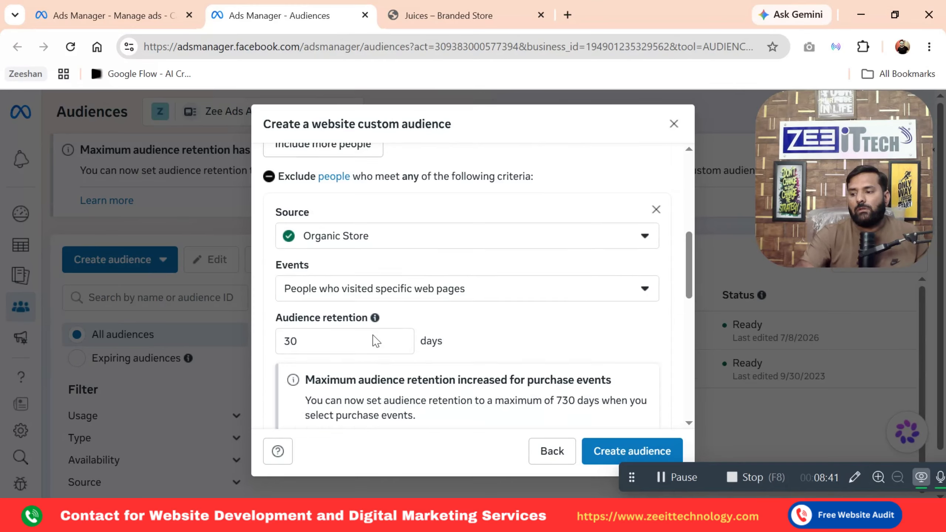
scroll(610, 406, "down", 10)
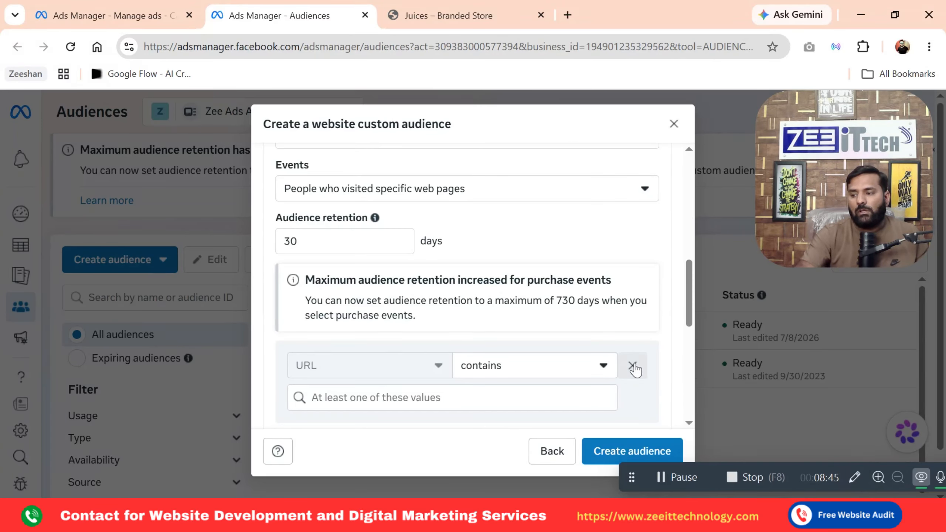
left_click(633, 368)
left_click(632, 366)
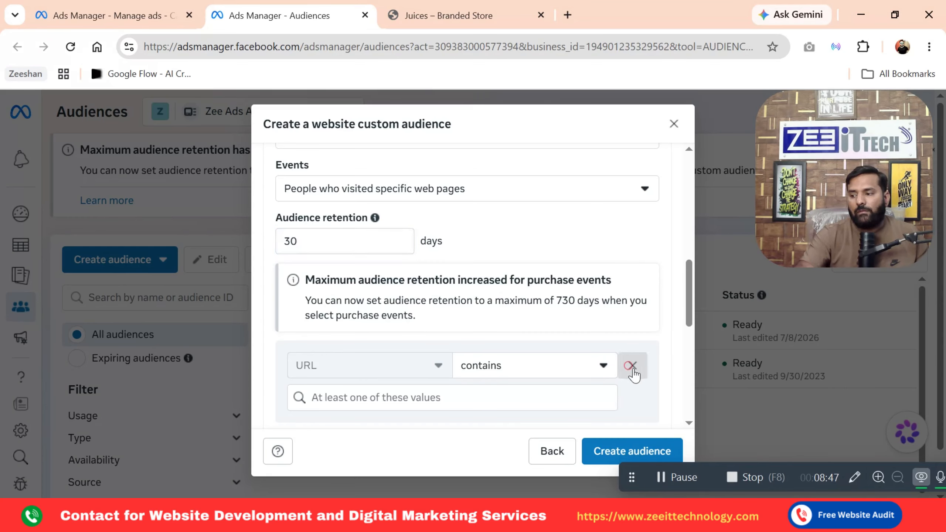
scroll(427, 295, "up", 2)
scroll(426, 294, "down", 3)
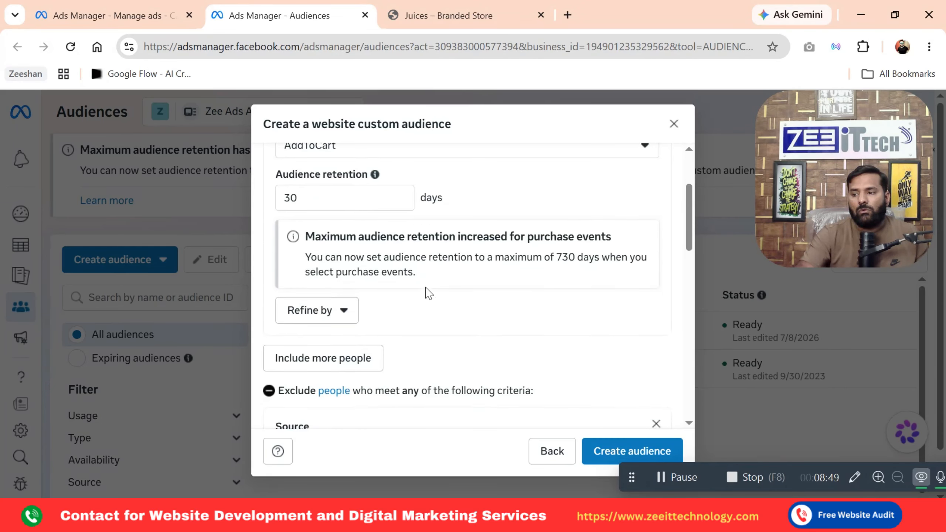
scroll(428, 292, "up", 3)
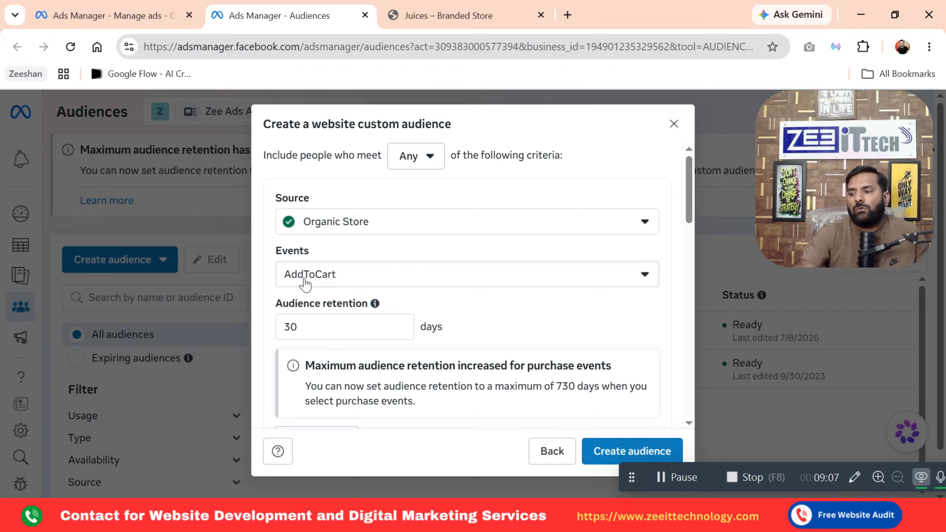
Change the included audience's event for the Organic Store source to Purchase
left_click(332, 282)
scroll(408, 370, "down", 3)
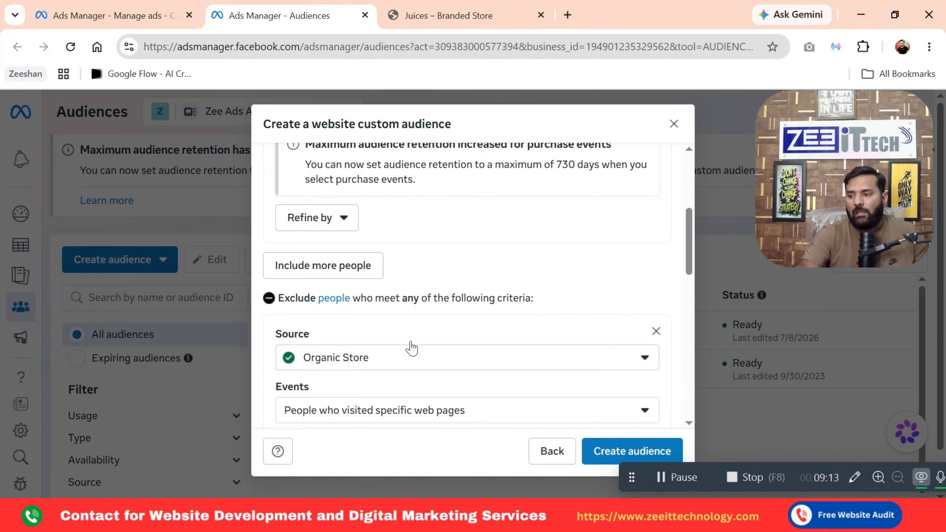
scroll(404, 291, "up", 3)
scroll(383, 302, "down", 3)
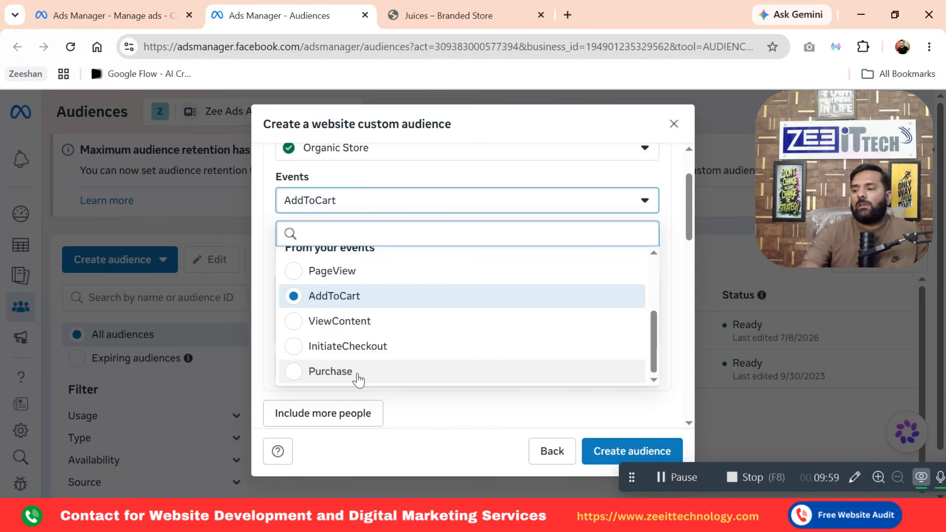
left_click(330, 371)
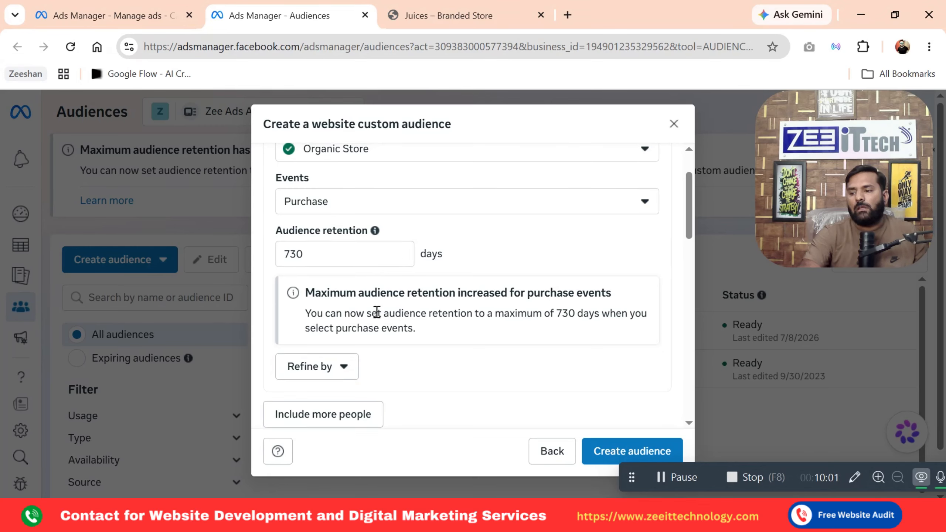
Remove the exclusion group for people who visited specific web pages from the audience
scroll(377, 313, "up", 2)
scroll(377, 316, "down", 6)
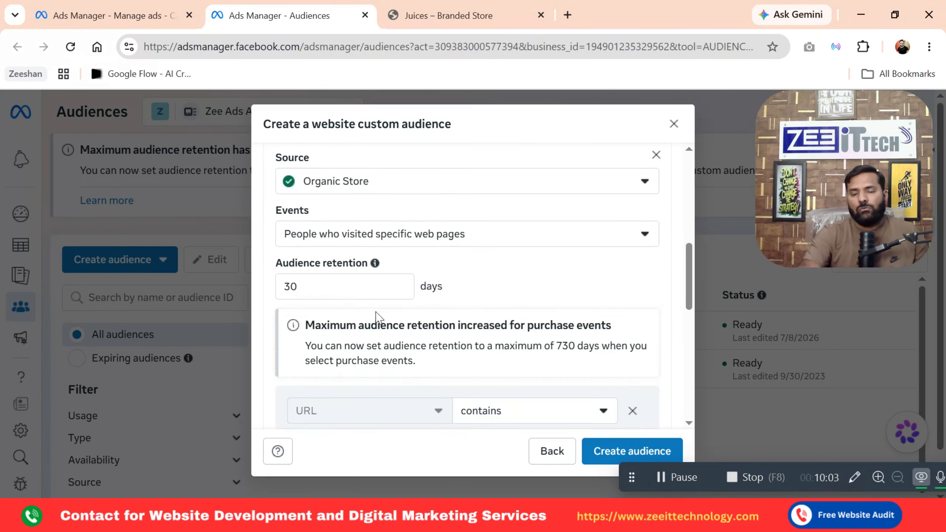
scroll(378, 318, "up", 3)
left_click(656, 406)
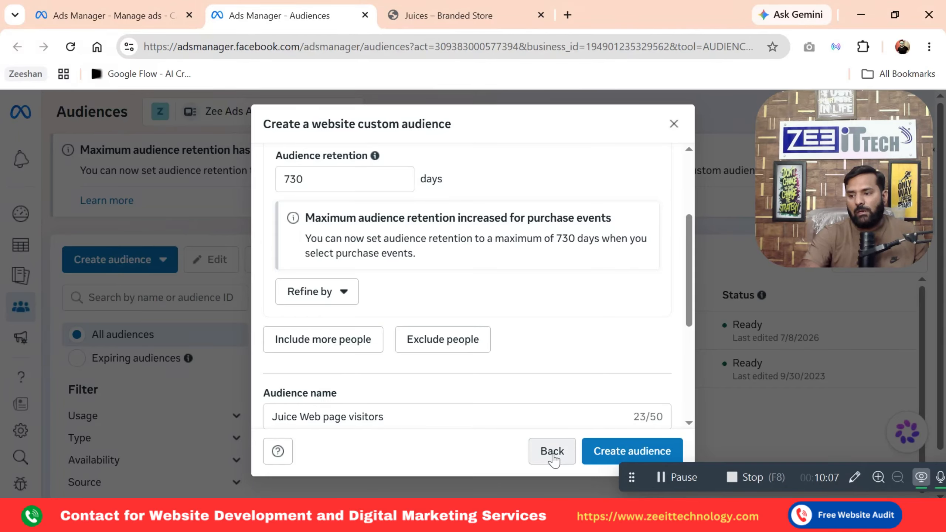
Review the event options for the Organic Store source and close the website audience form without creating it
scroll(429, 352, "up", 4)
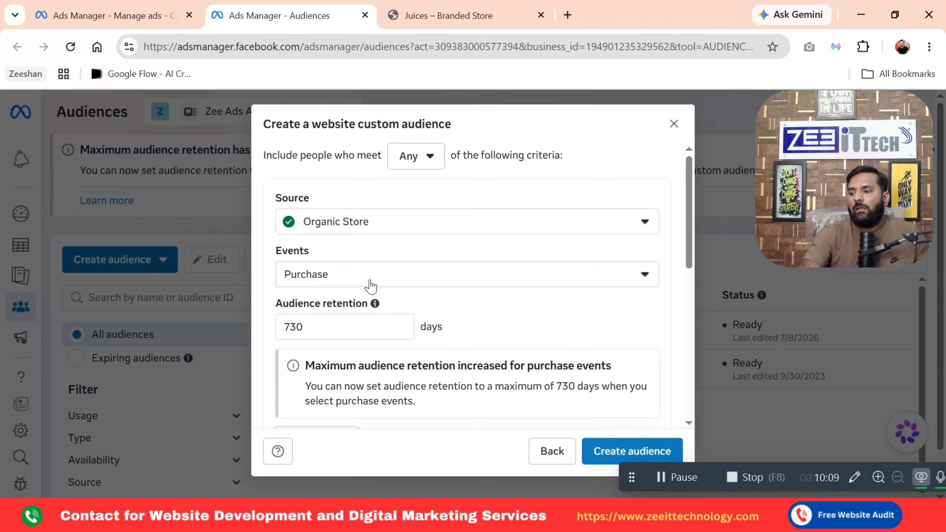
left_click(369, 279)
scroll(415, 376, "down", 2)
scroll(413, 376, "up", 3)
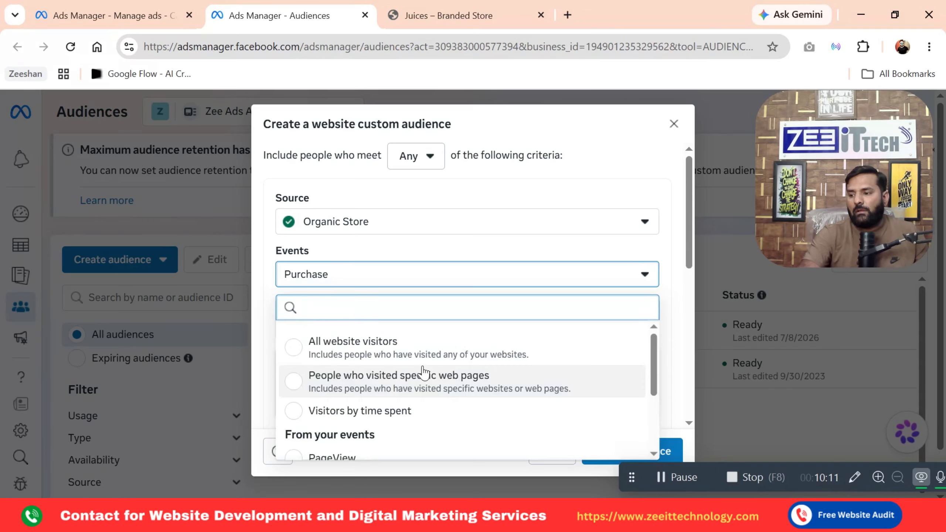
scroll(419, 376, "down", 3)
scroll(419, 384, "up", 3)
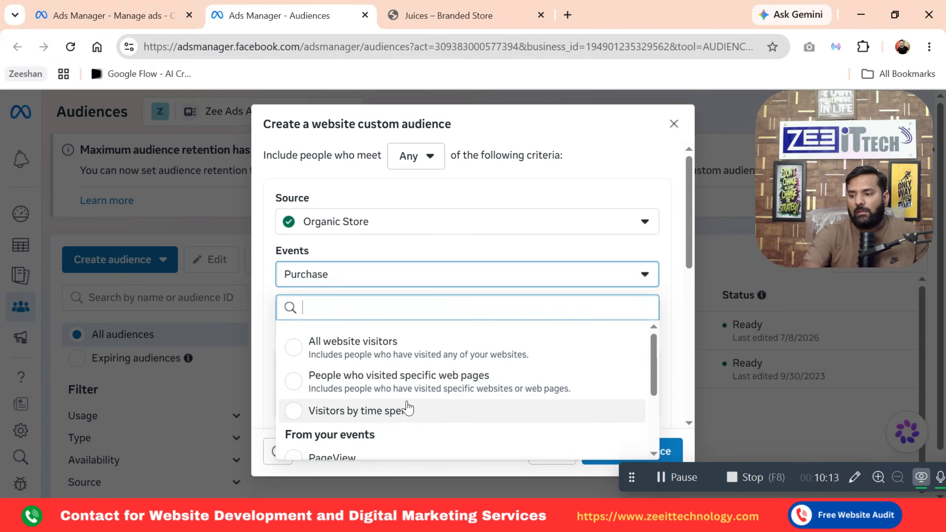
scroll(408, 408, "down", 3)
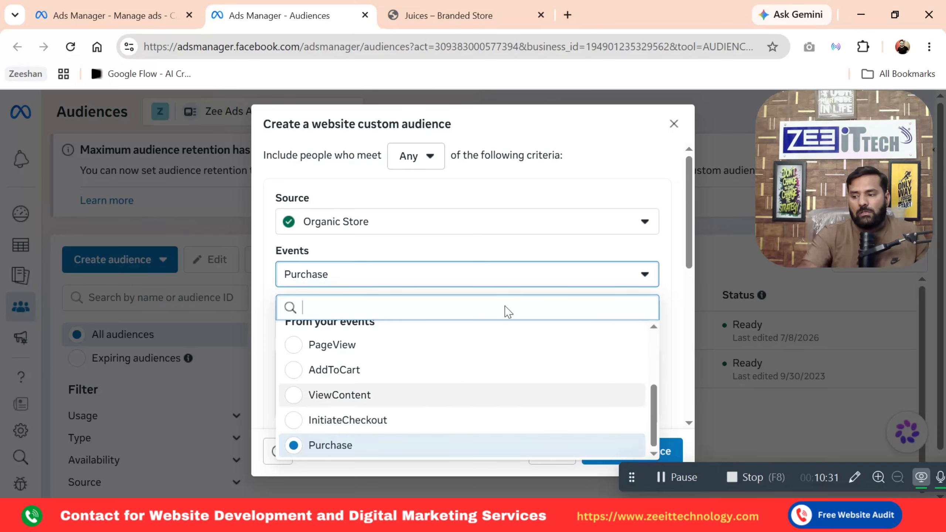
left_click(672, 124)
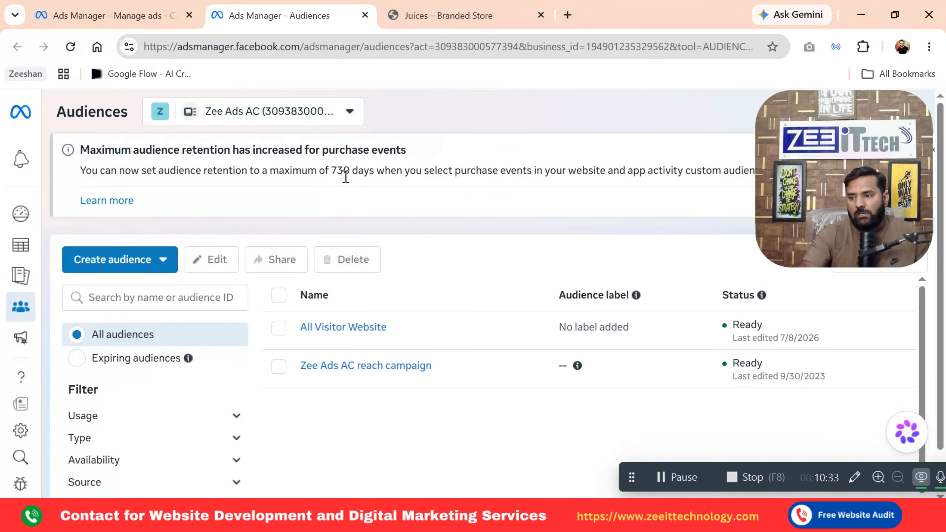
Start a custom audience from a Customer list and review the formatting guidelines for its main identifiers
left_click(141, 261)
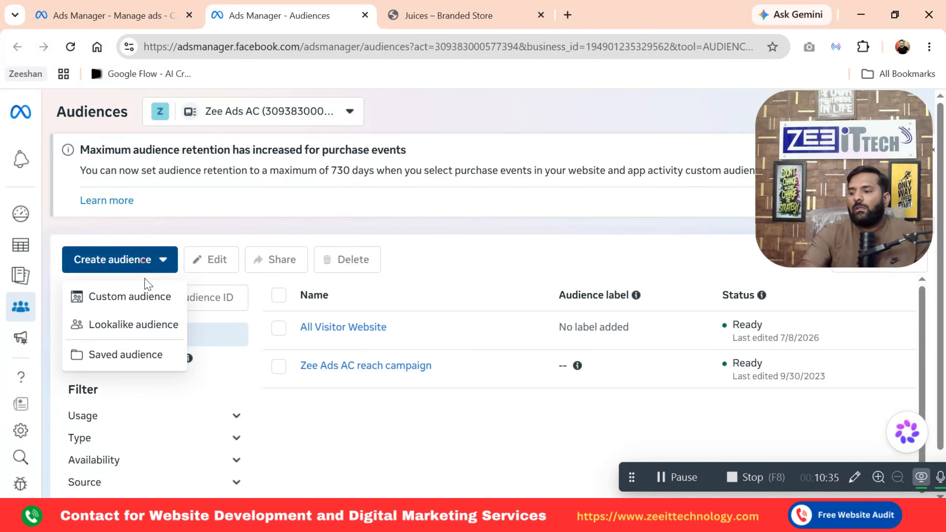
left_click(143, 297)
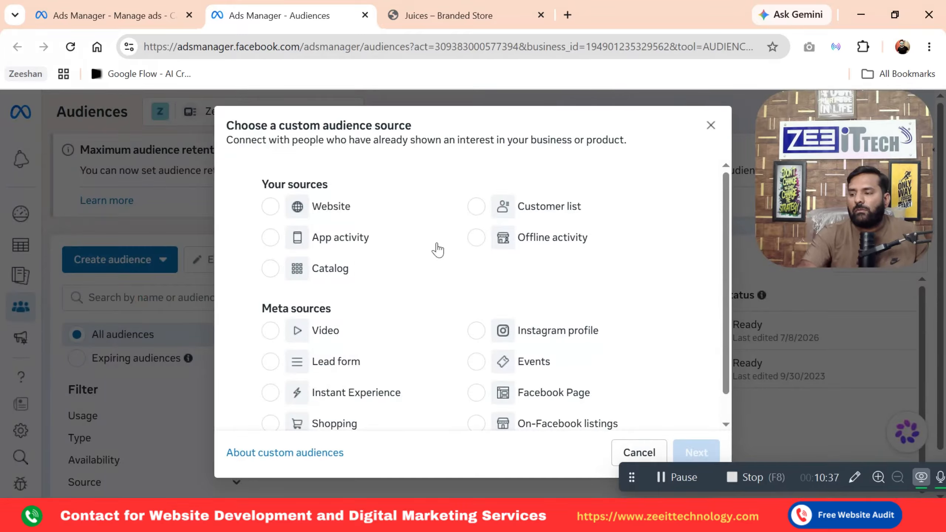
left_click(519, 207)
left_click(697, 453)
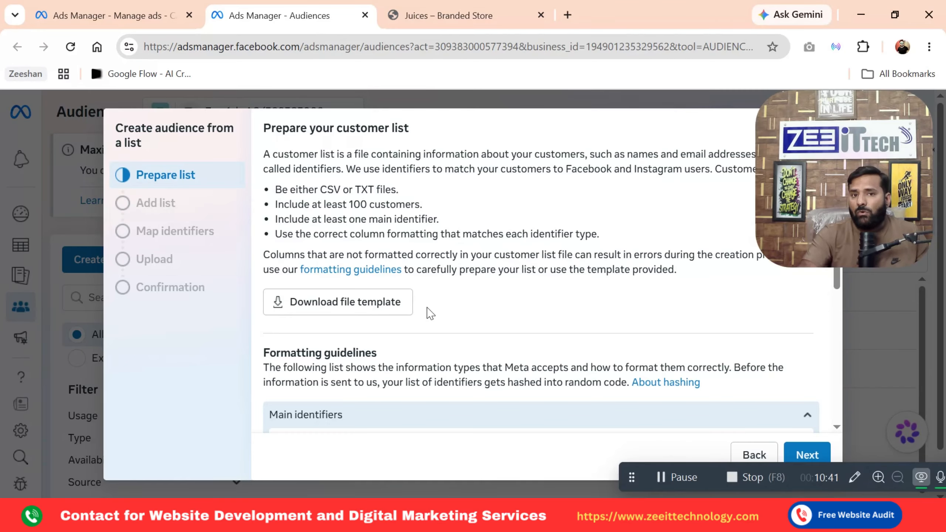
scroll(430, 313, "down", 4)
scroll(424, 327, "down", 2)
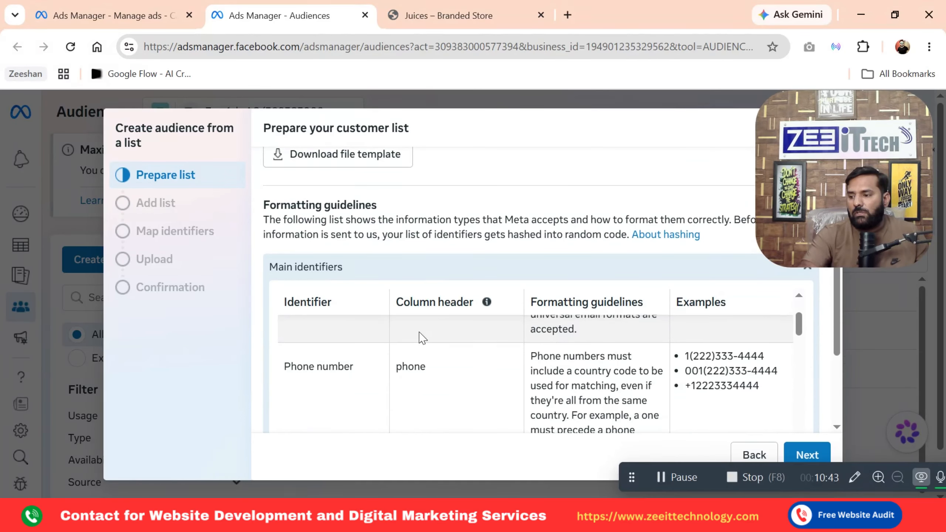
scroll(418, 339, "up", 2)
scroll(417, 339, "up", 2)
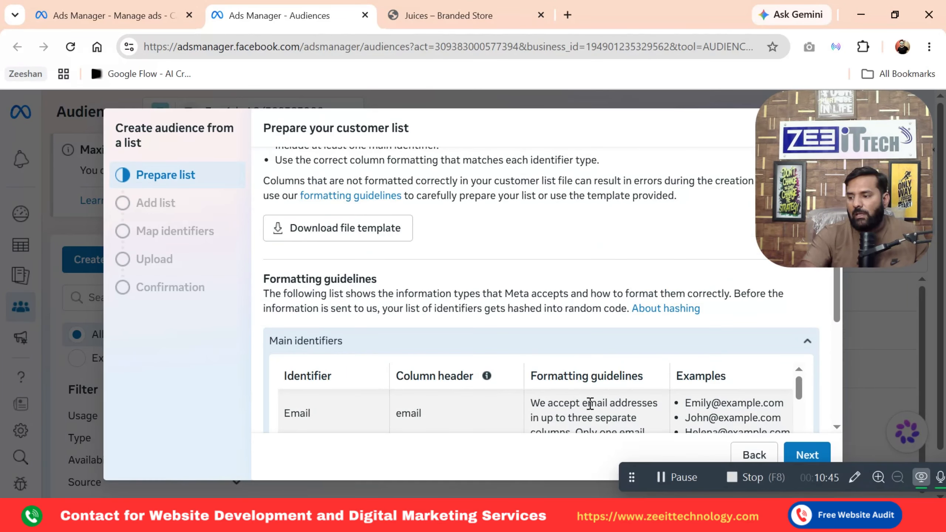
scroll(590, 403, "down", 3)
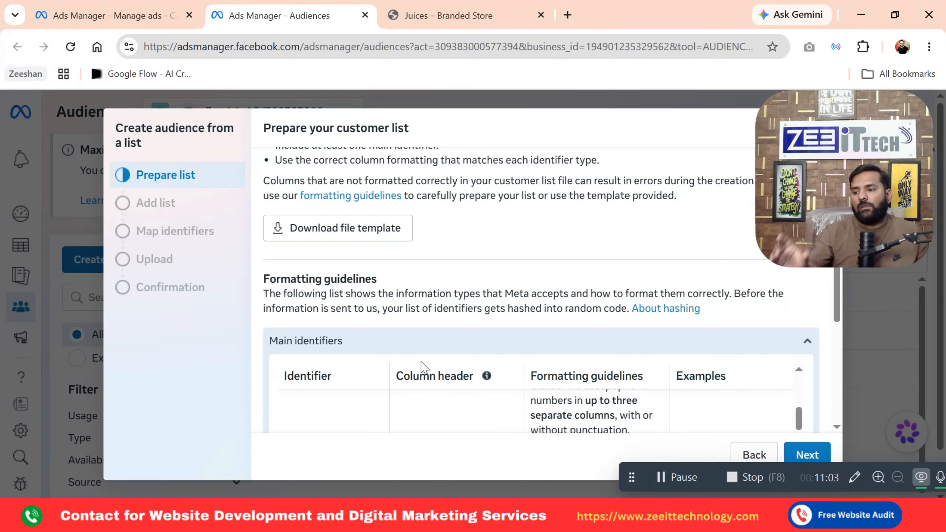
scroll(422, 367, "down", 1)
scroll(423, 367, "down", 10)
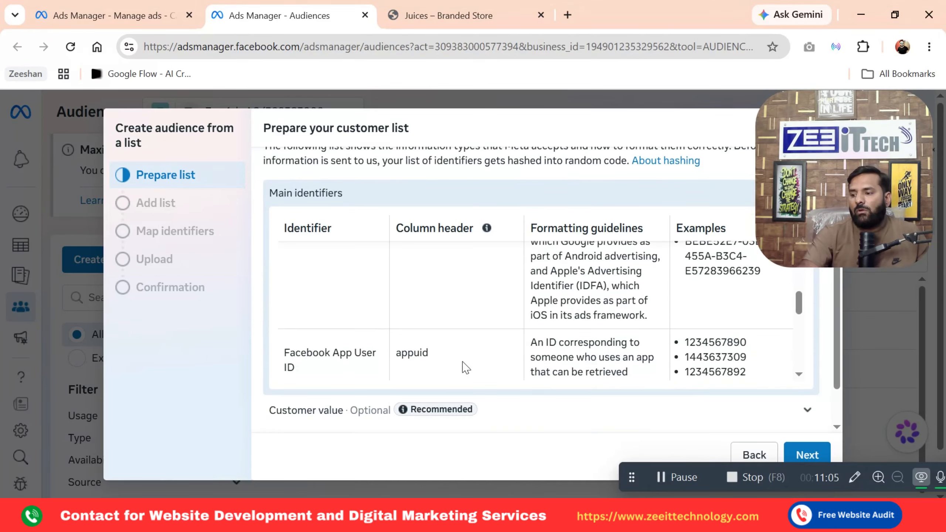
Check the file upload options in the Add list stage, return to Prepare list and leave the customer list setup
left_click(807, 454)
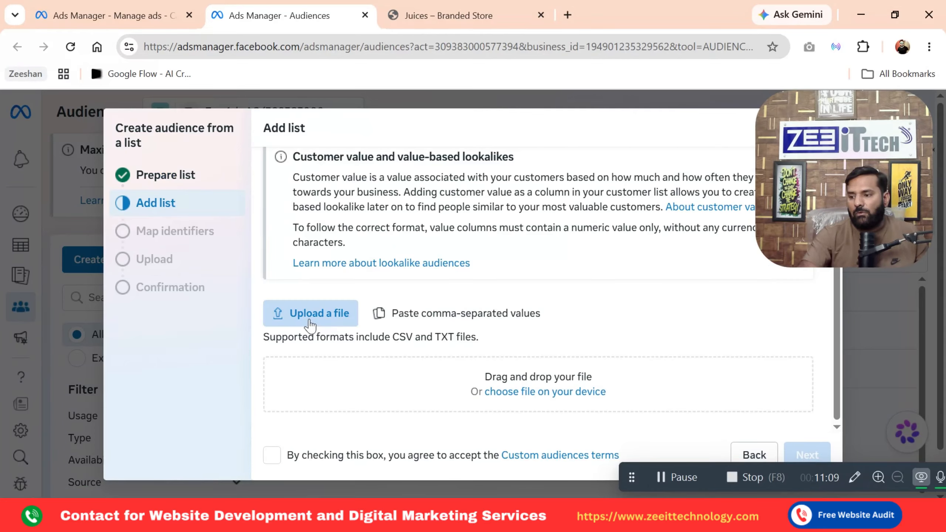
left_click(754, 455)
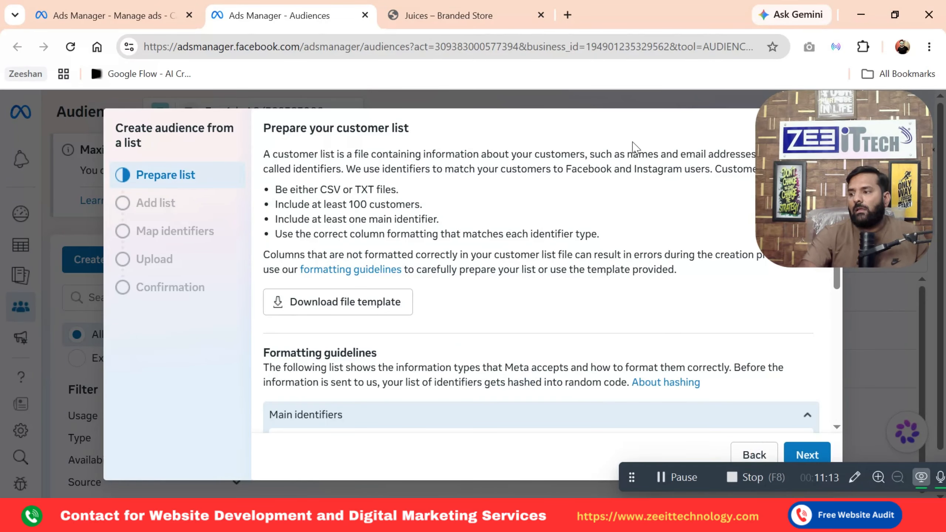
left_click(823, 129)
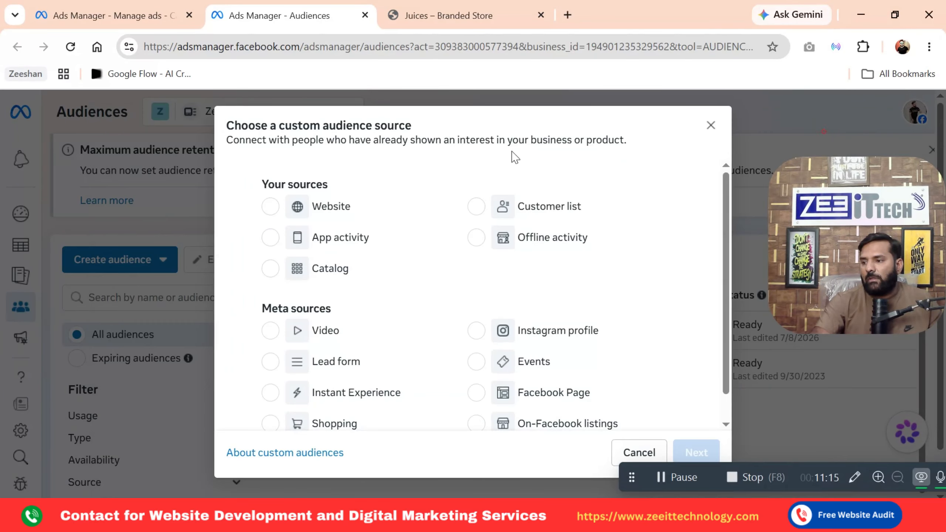
Open the App activity custom audience form, examine its source and event options, and close it without creating an audience
left_click(367, 248)
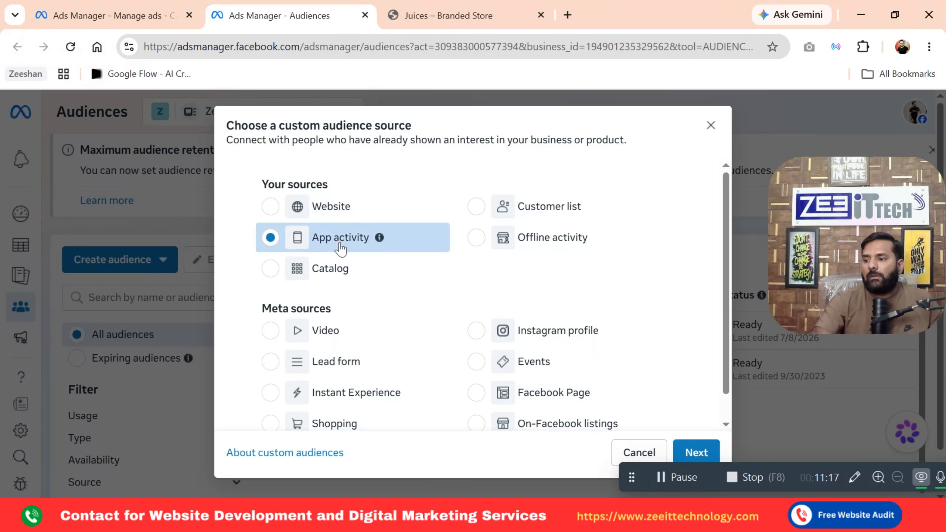
left_click(694, 451)
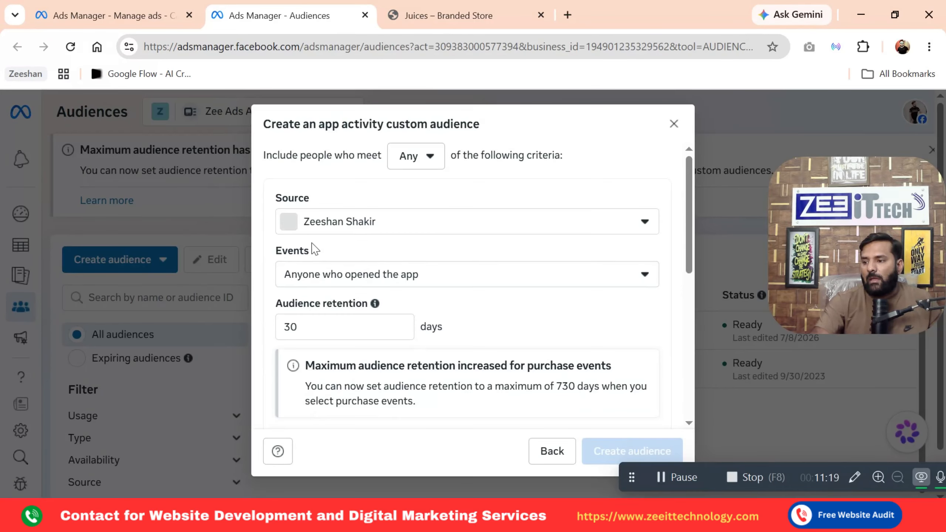
left_click(350, 222)
left_click(350, 222)
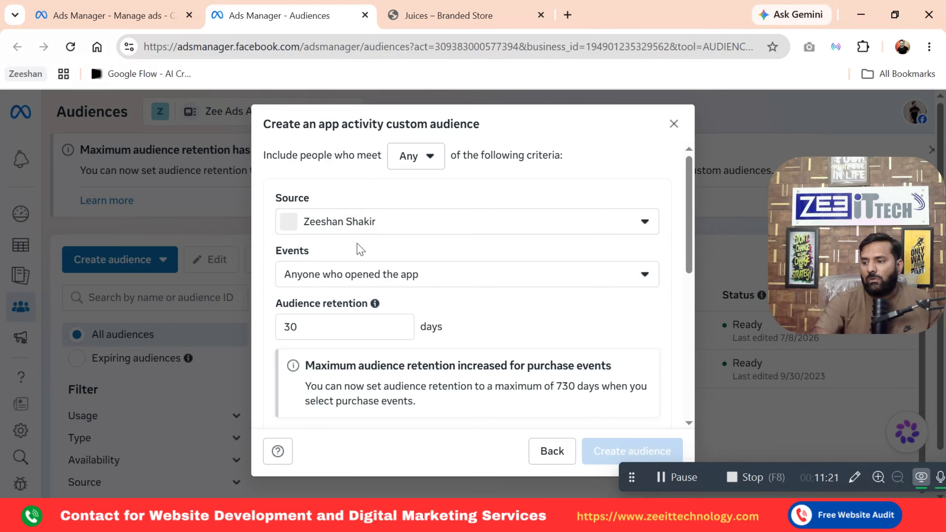
left_click(387, 277)
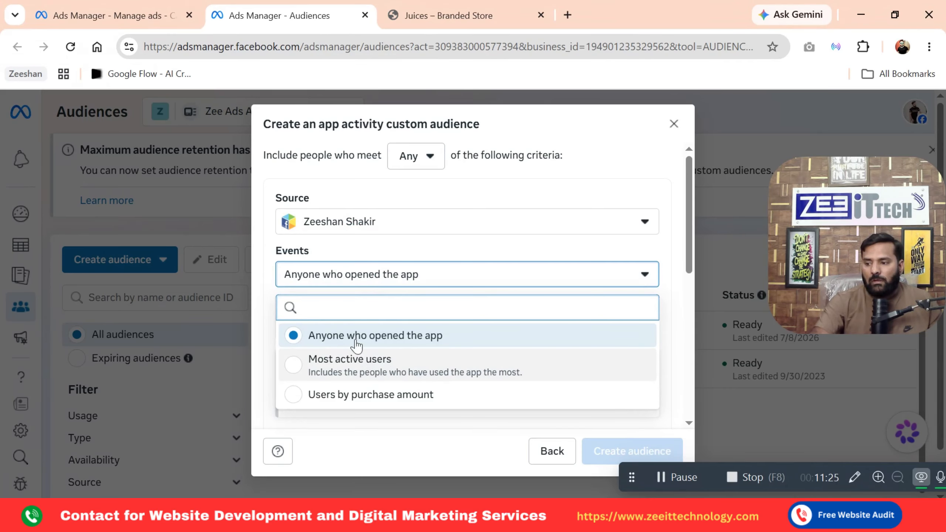
left_click(335, 224)
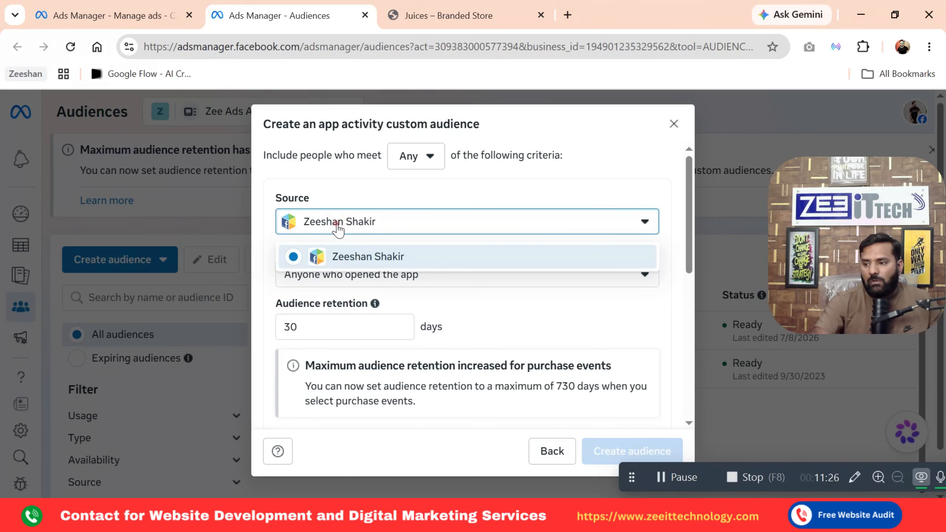
left_click(348, 259)
left_click(351, 283)
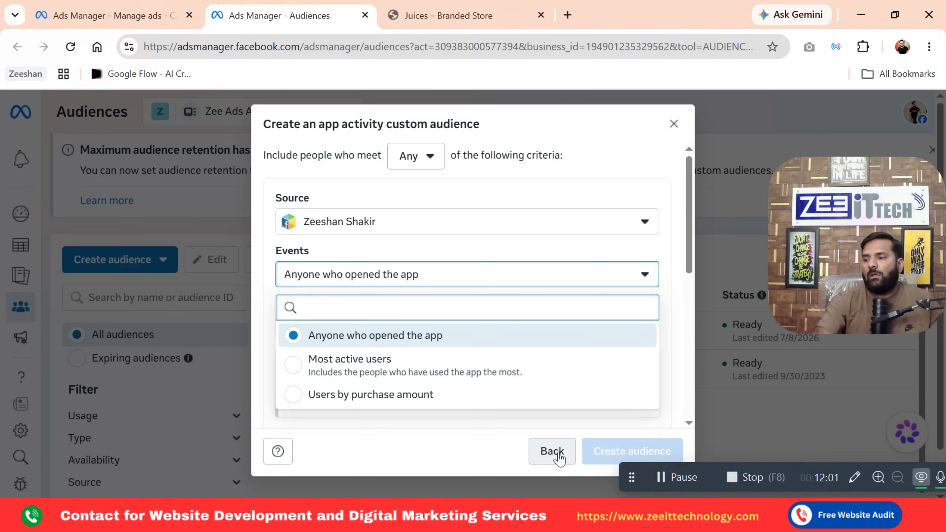
left_click(673, 124)
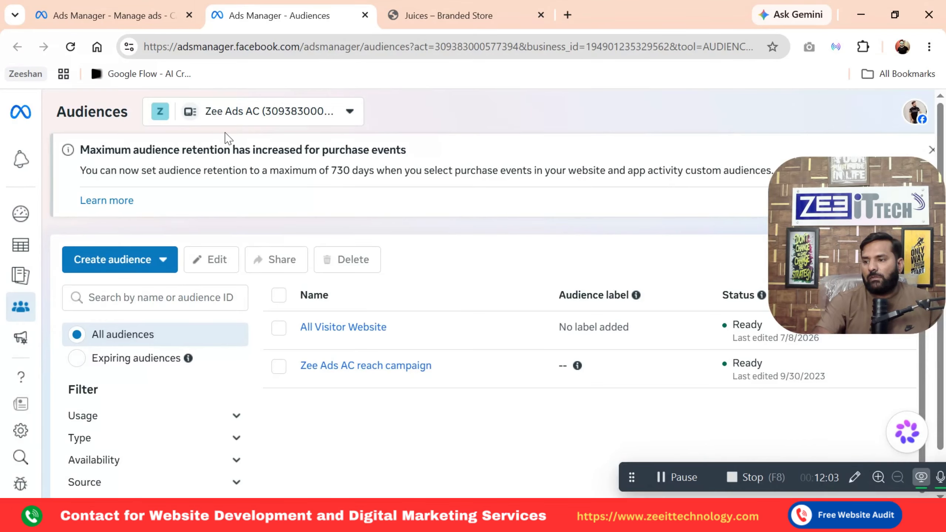
Start a new custom audience with Offline activity as its source
left_click(158, 260)
left_click(156, 296)
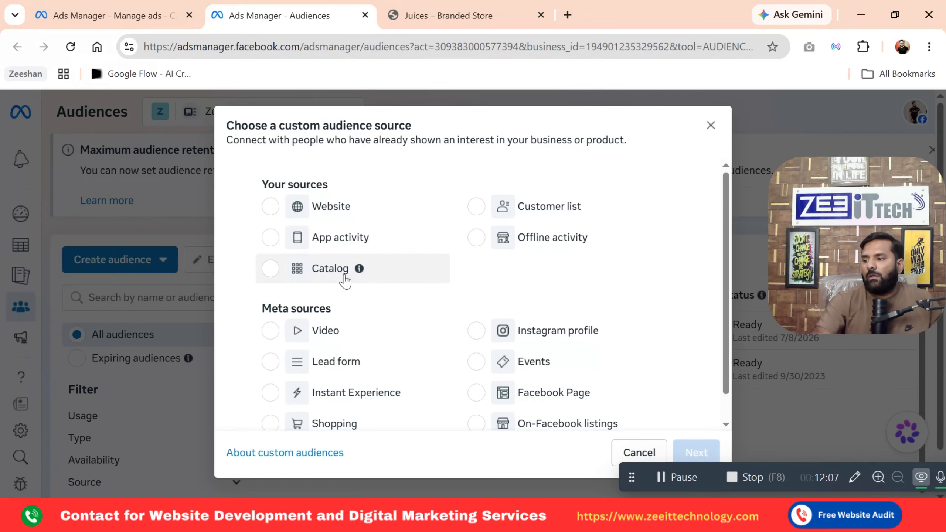
left_click(527, 242)
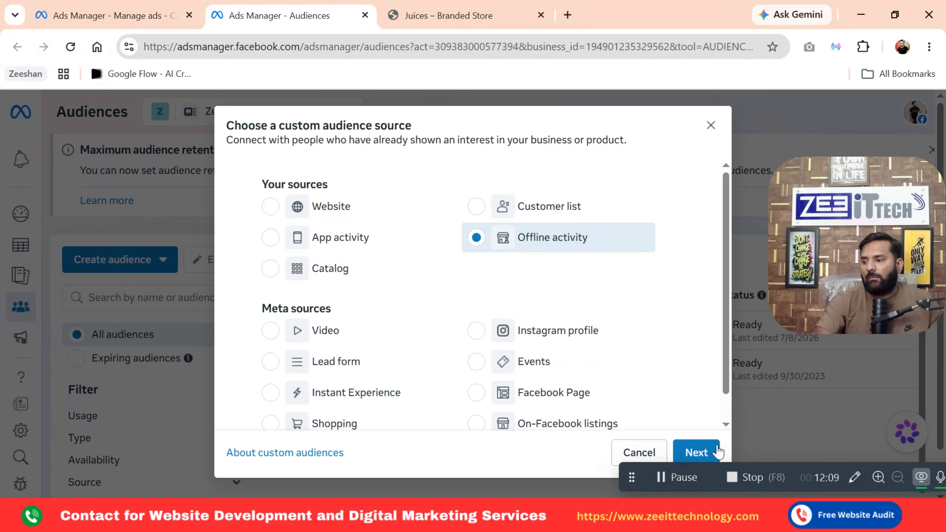
left_click(696, 452)
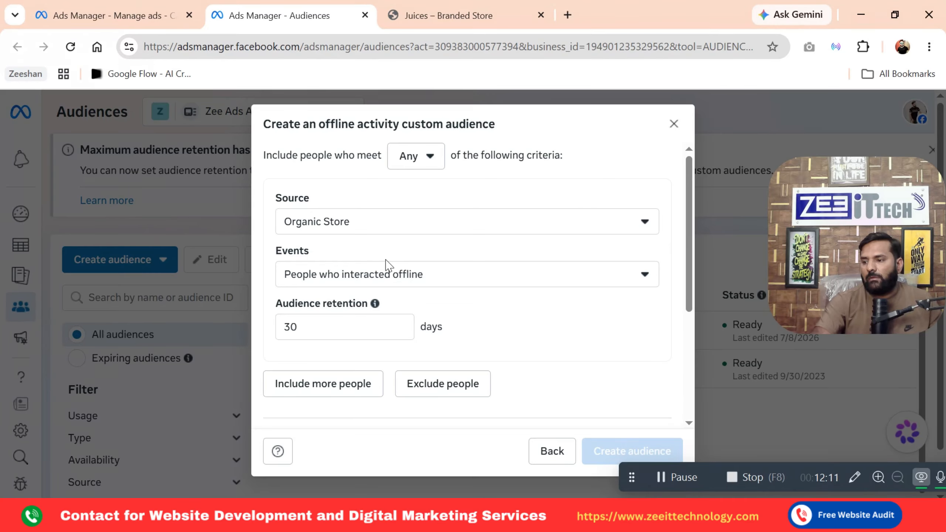
Examine the event options for the Organic Store source in the offline activity form and return to the source selection
left_click(390, 276)
scroll(471, 391, "down", 3)
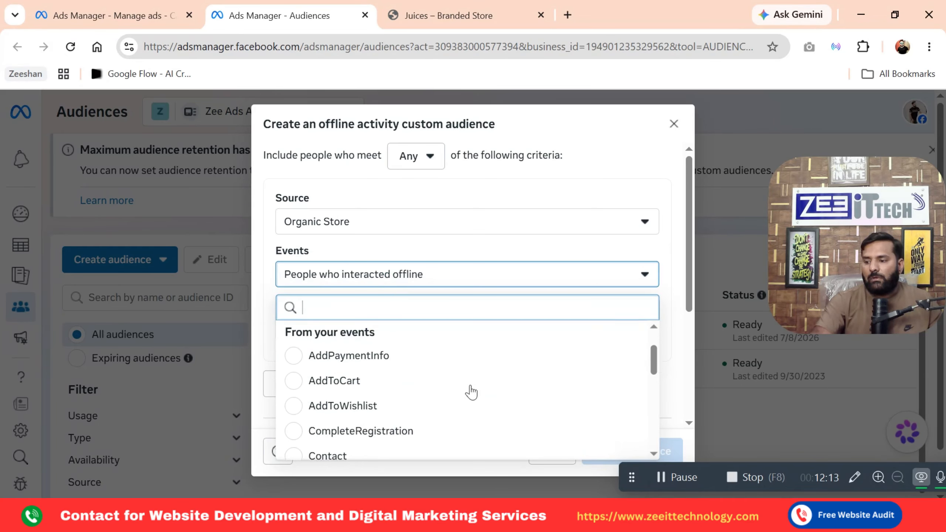
scroll(470, 391, "up", 5)
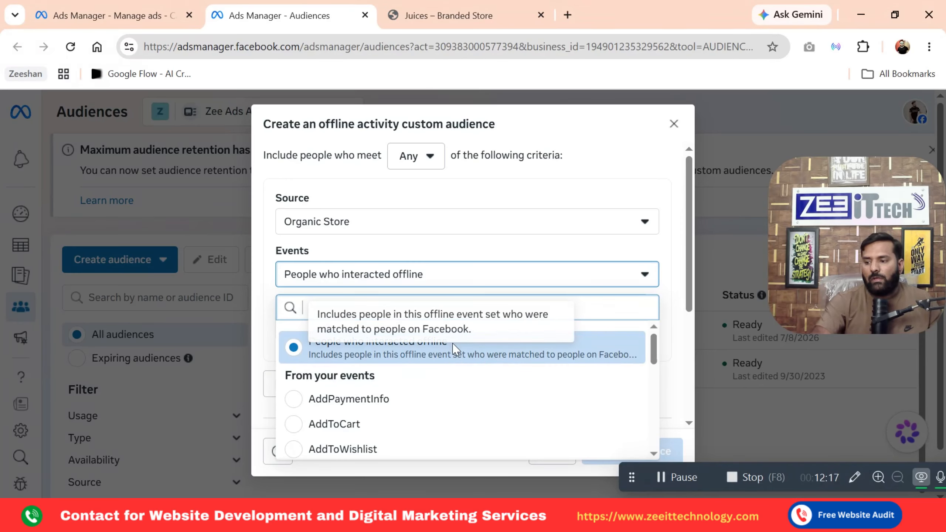
scroll(566, 364, "down", 3)
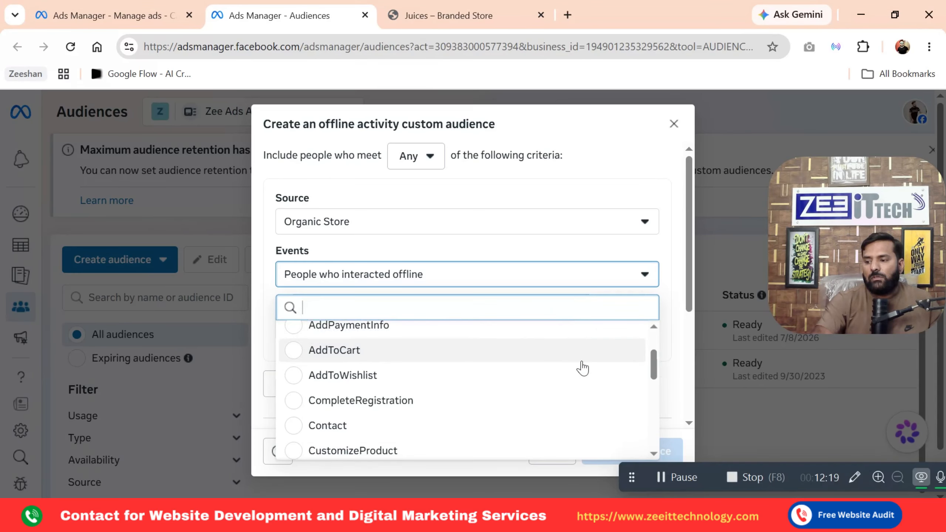
scroll(574, 370, "down", 5)
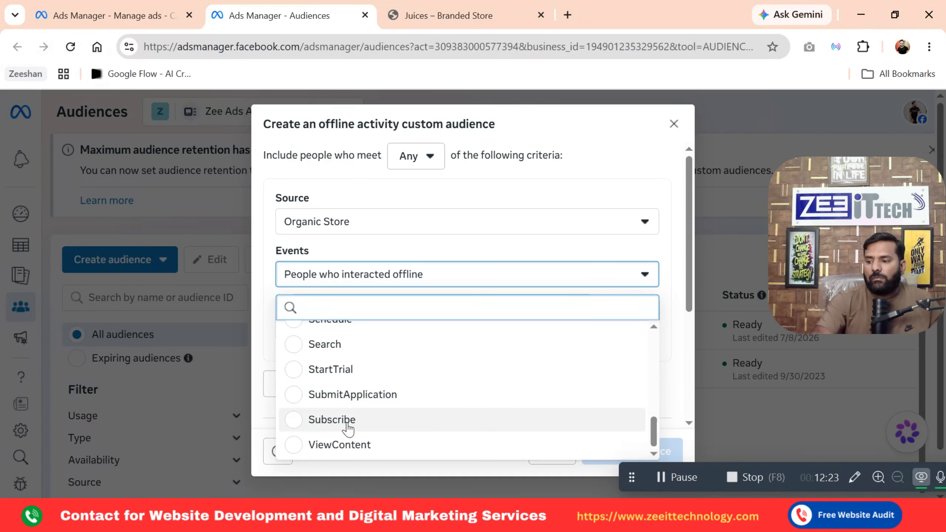
scroll(349, 429, "up", 2)
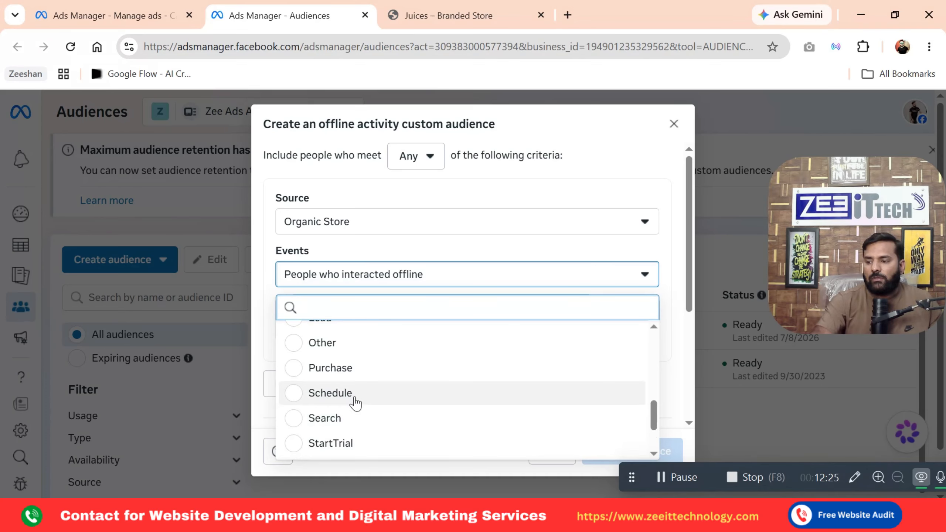
scroll(352, 389, "up", 2)
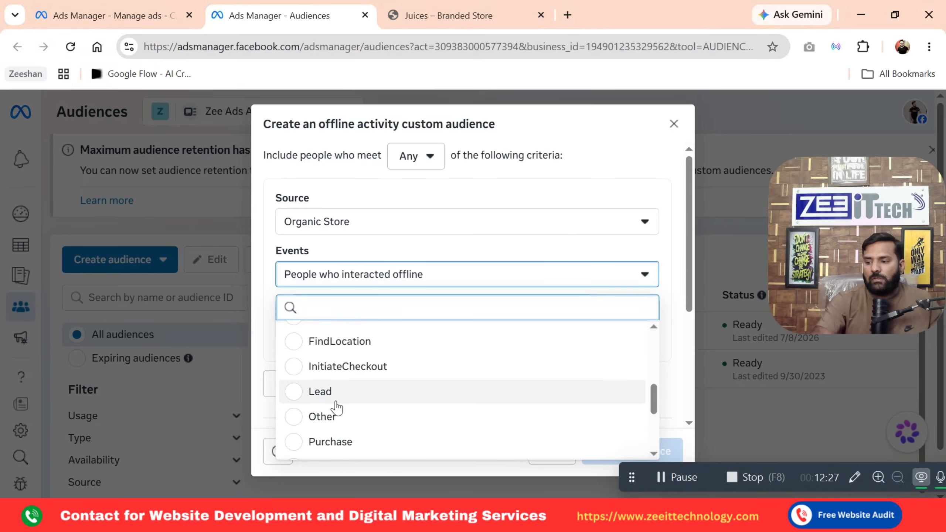
scroll(364, 404, "up", 3)
scroll(346, 399, "up", 3)
scroll(348, 397, "down", 5)
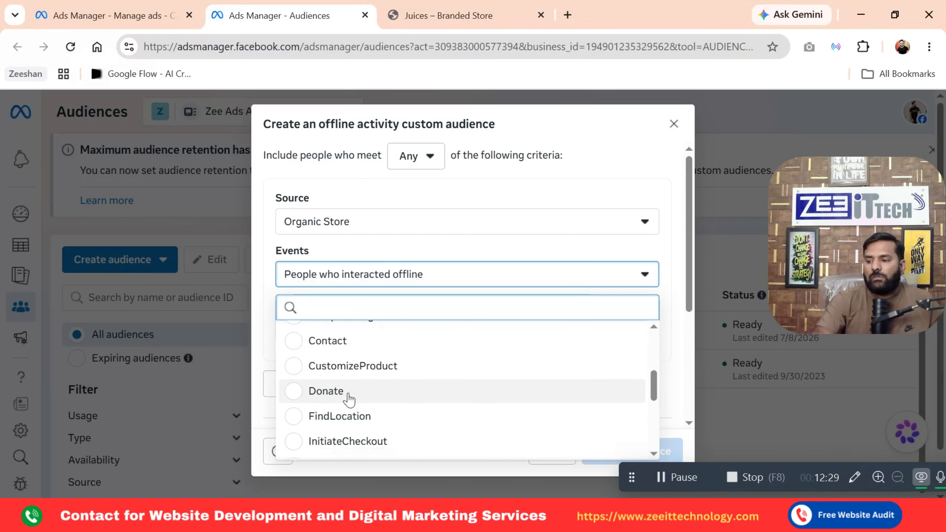
scroll(360, 413, "up", 2)
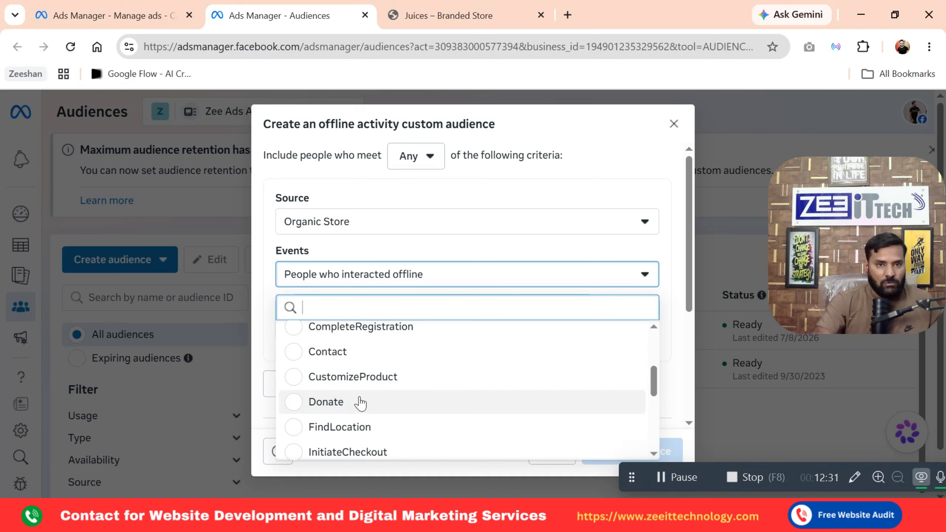
scroll(361, 416, "down", 4)
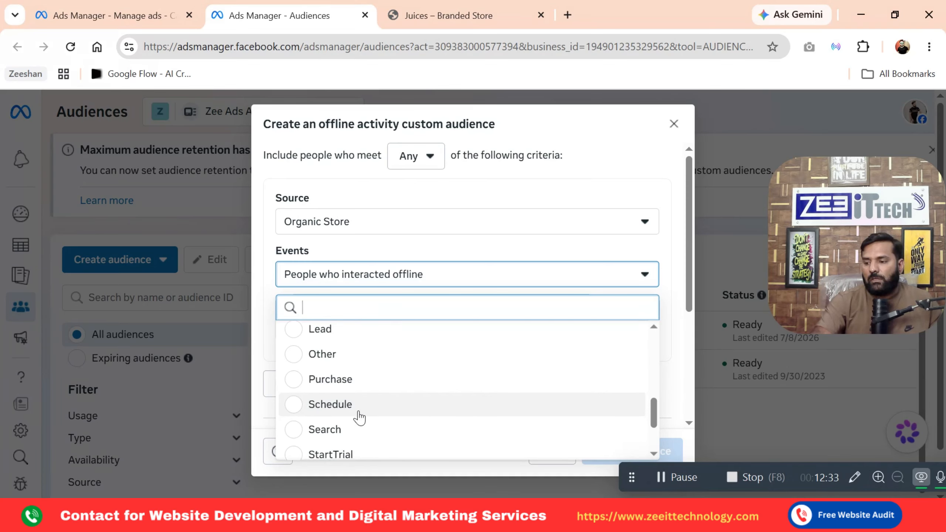
scroll(359, 416, "up", 3)
scroll(359, 417, "down", 6)
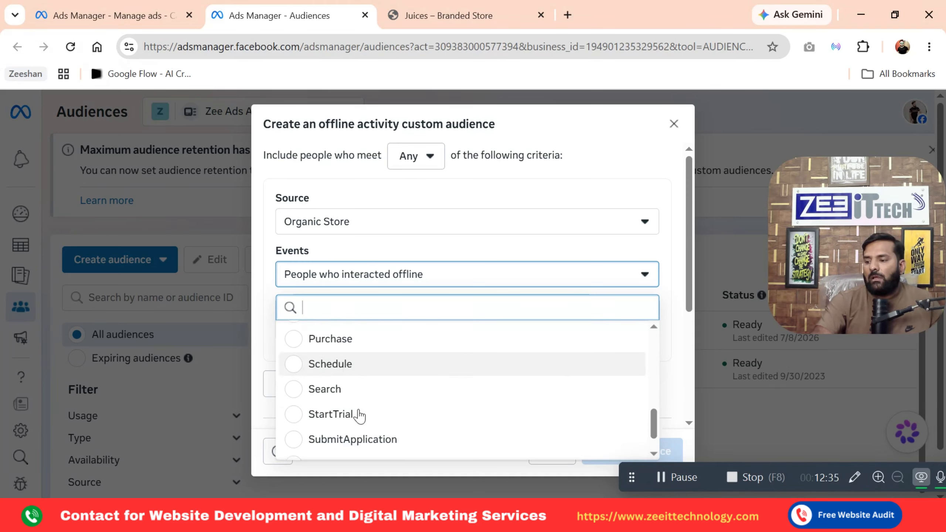
scroll(380, 420, "up", 10)
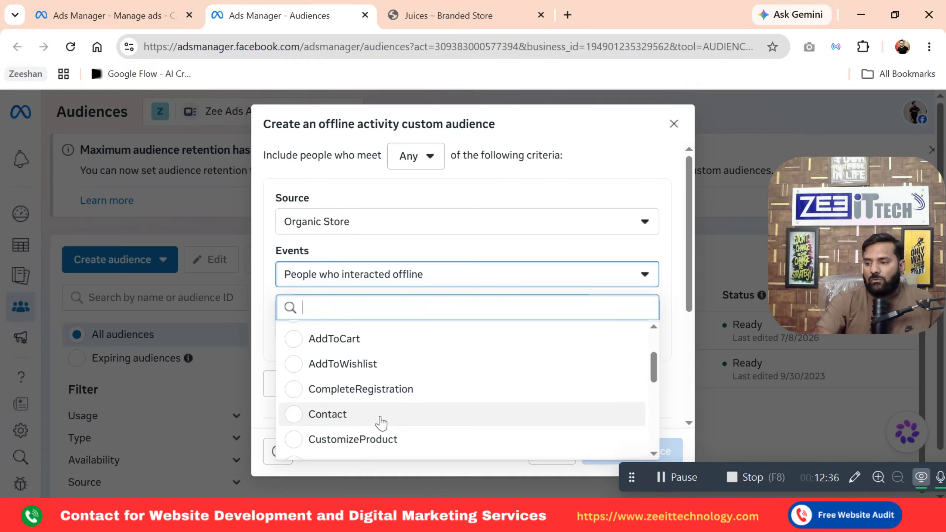
left_click(387, 274)
left_click(561, 450)
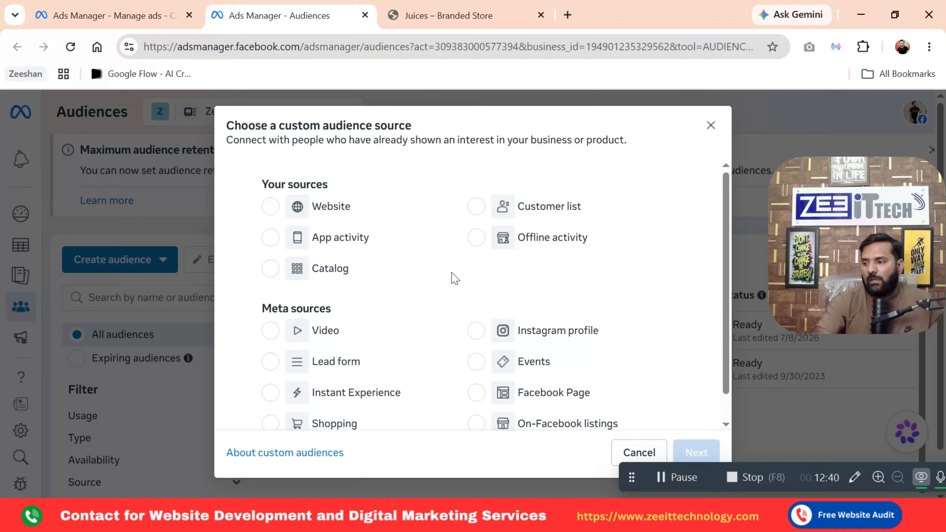
left_click(313, 275)
left_click(692, 447)
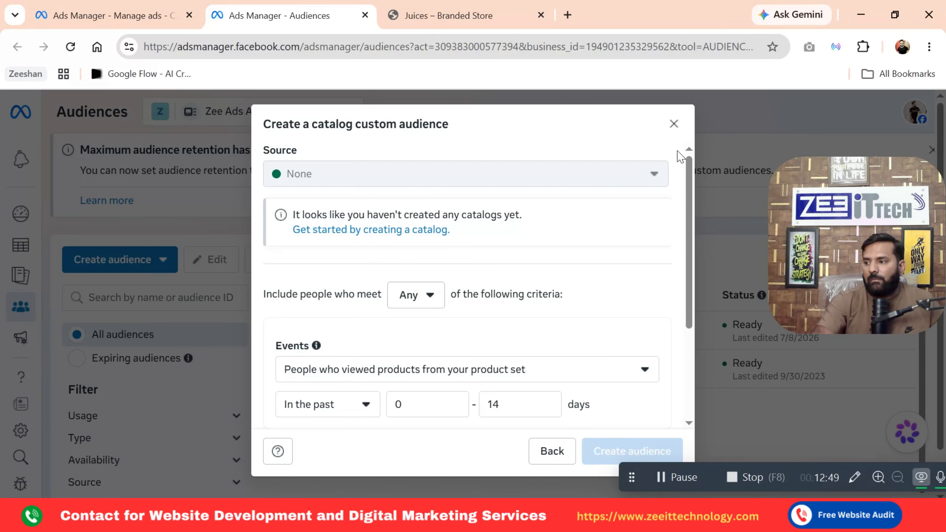
left_click(674, 123)
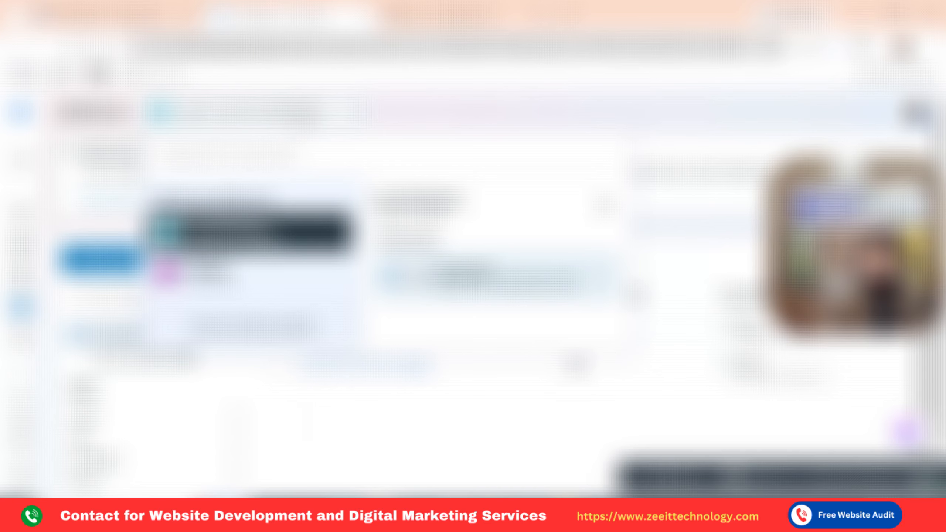
scroll(274, 246, "down", 2)
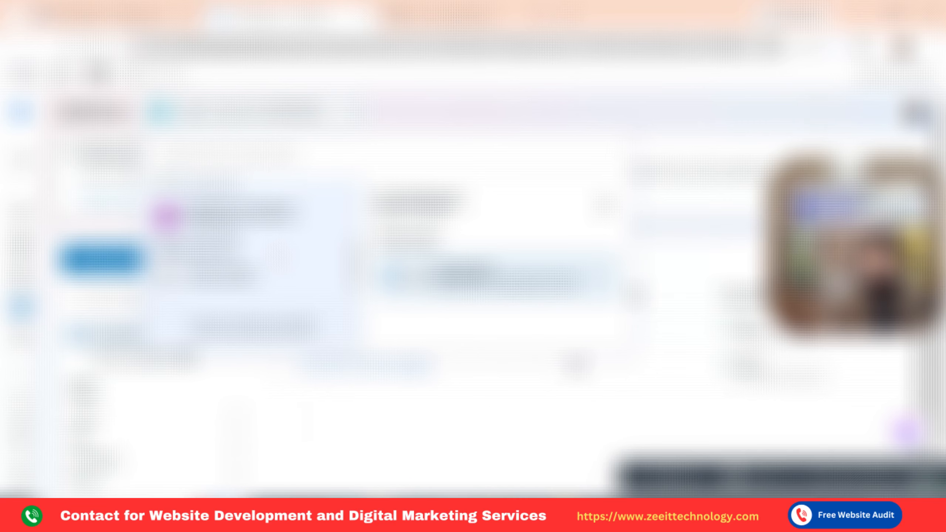
scroll(278, 257, "up", 2)
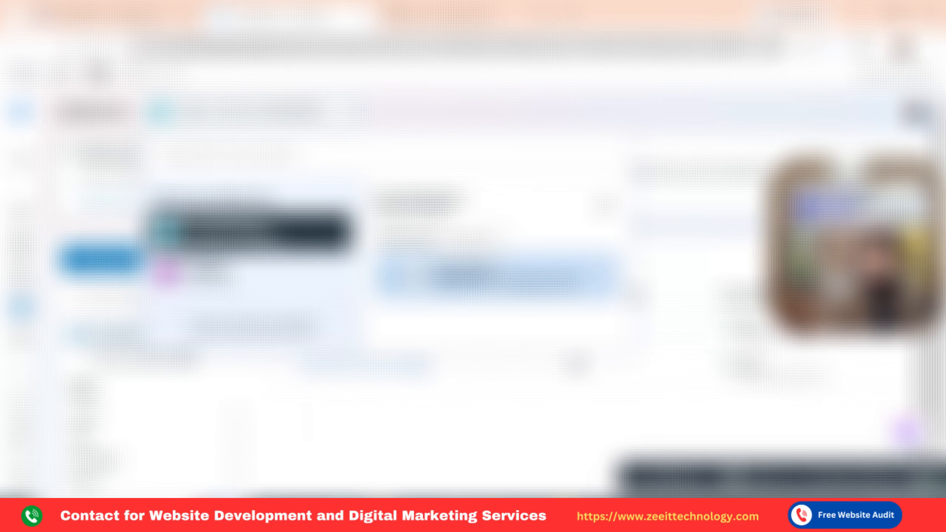
key("Escape")
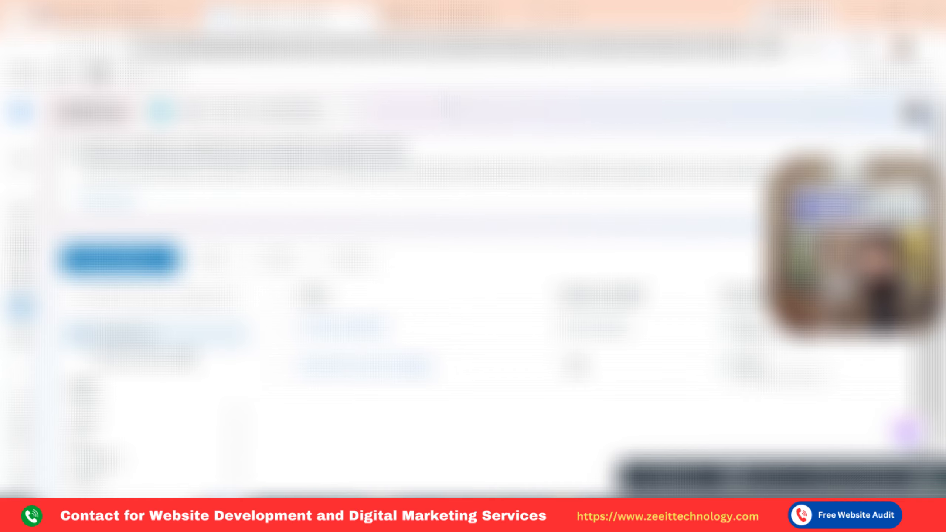
Start a new custom audience with Catalog as its source
left_click(120, 260)
mouse_move(128, 299)
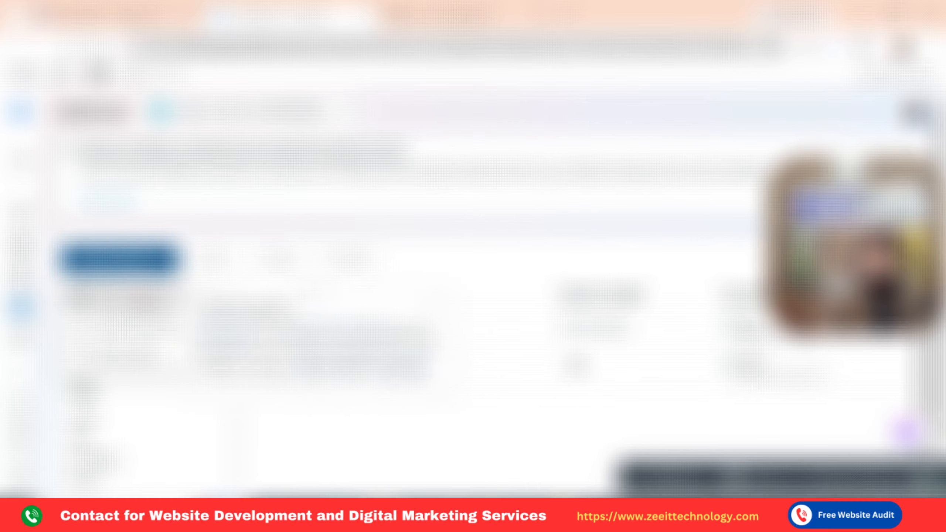
left_click(324, 331)
left_click(331, 266)
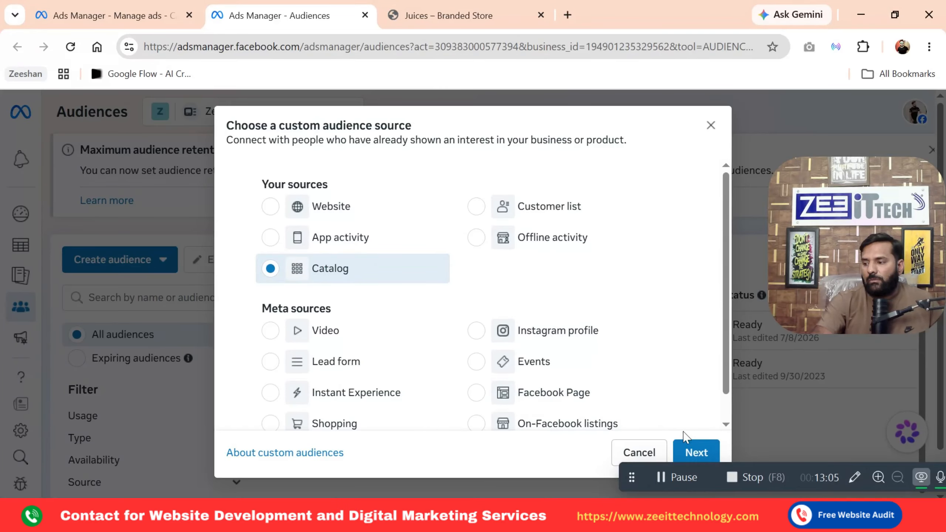
left_click(693, 445)
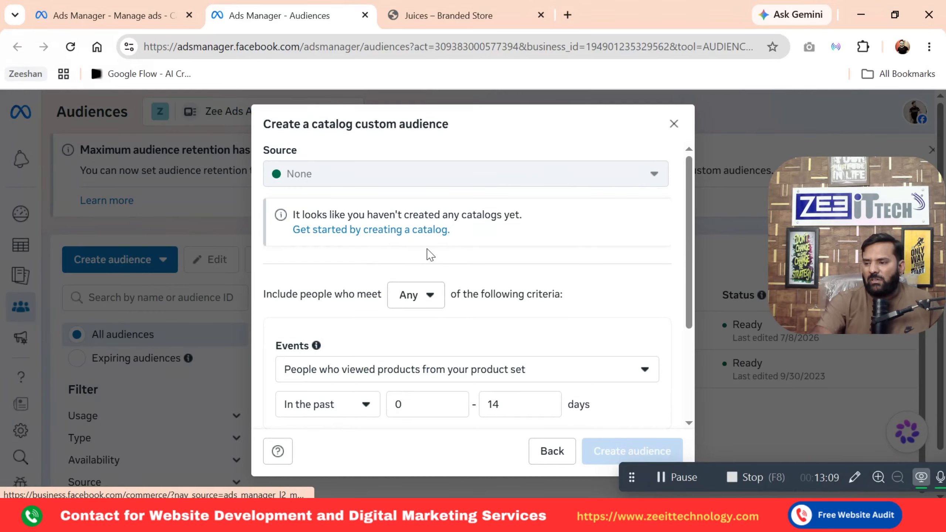
Review the catalog audience's event options and keep People who viewed products from your product set
scroll(428, 251, "down", 4)
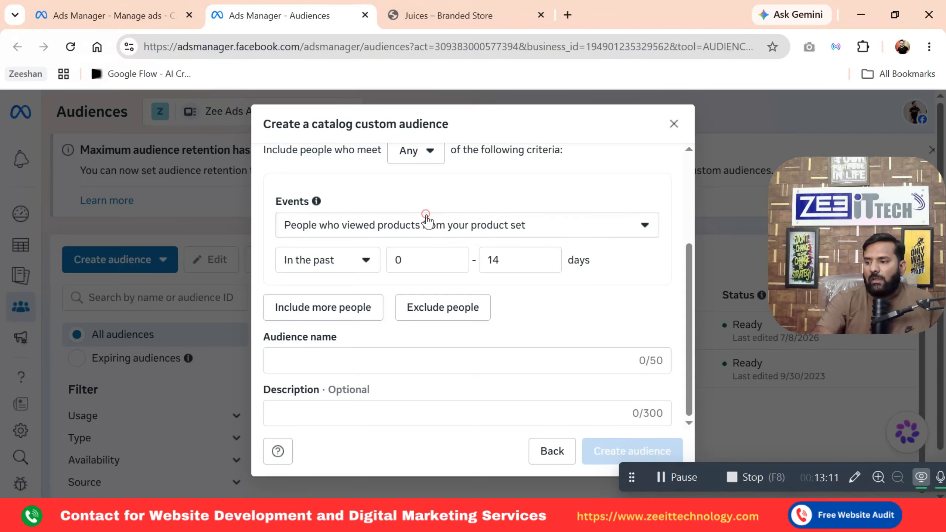
left_click(428, 221)
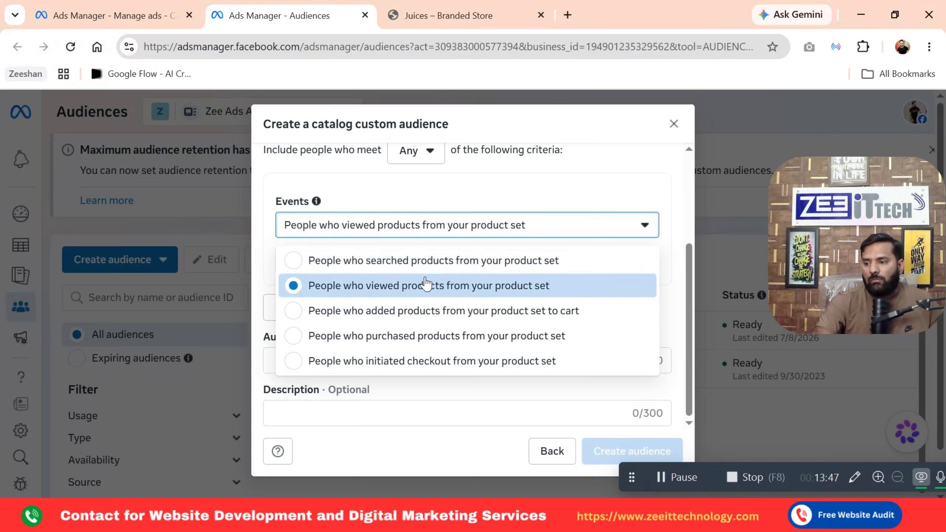
left_click(441, 284)
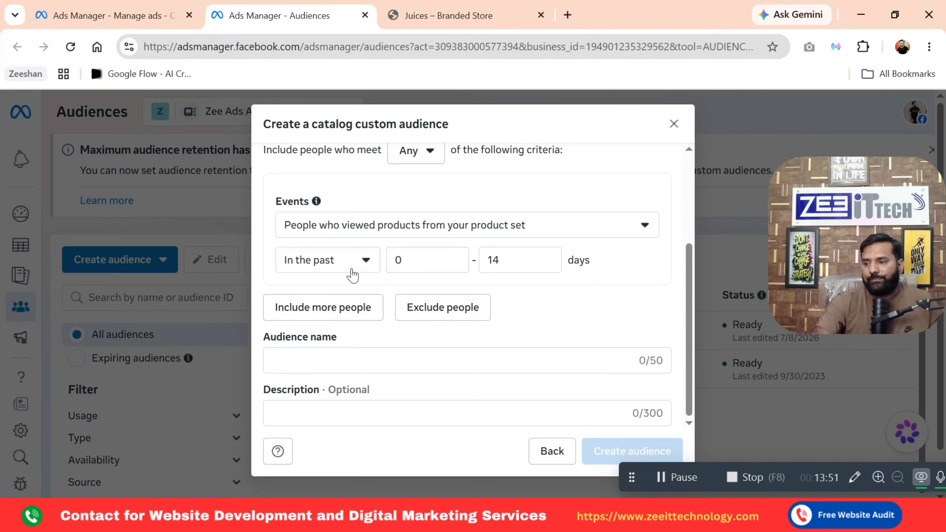
Try the At least time condition for the catalog event, restore In the past and return to the source selection
left_click(334, 267)
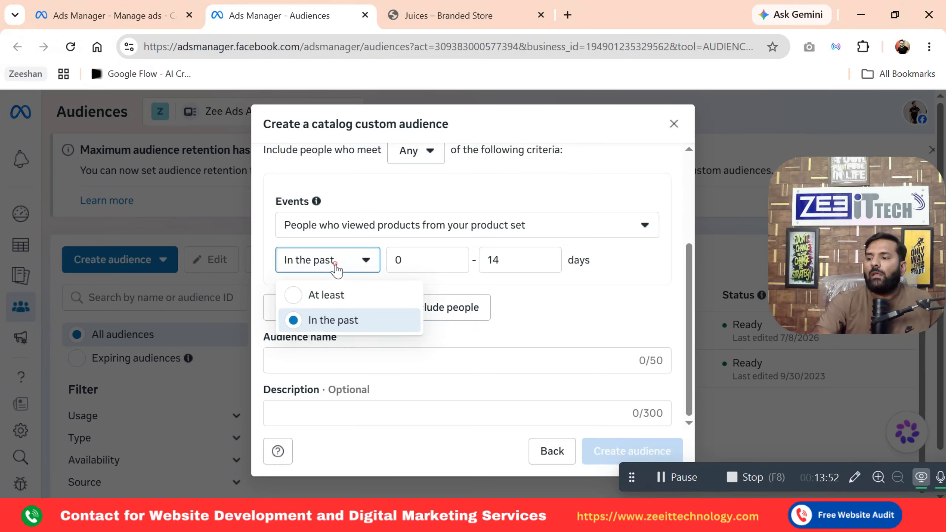
left_click(340, 298)
left_click(372, 267)
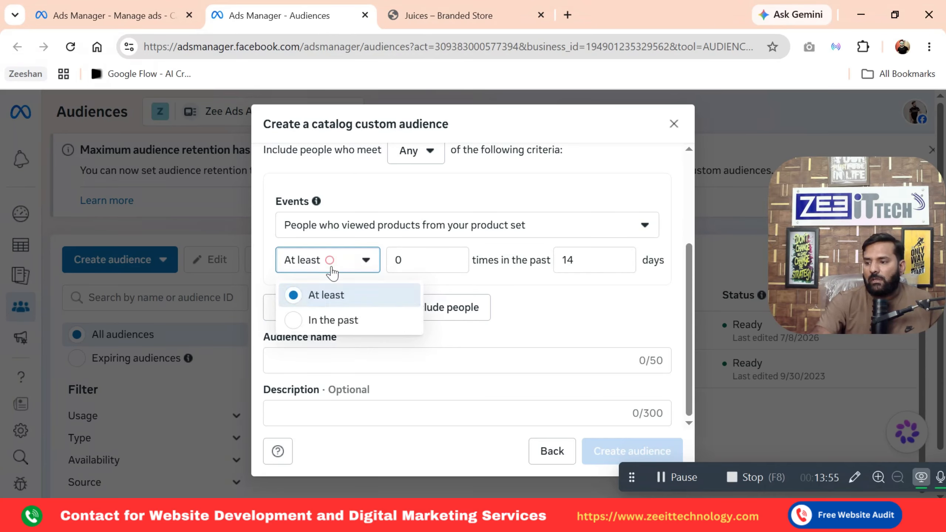
left_click(337, 321)
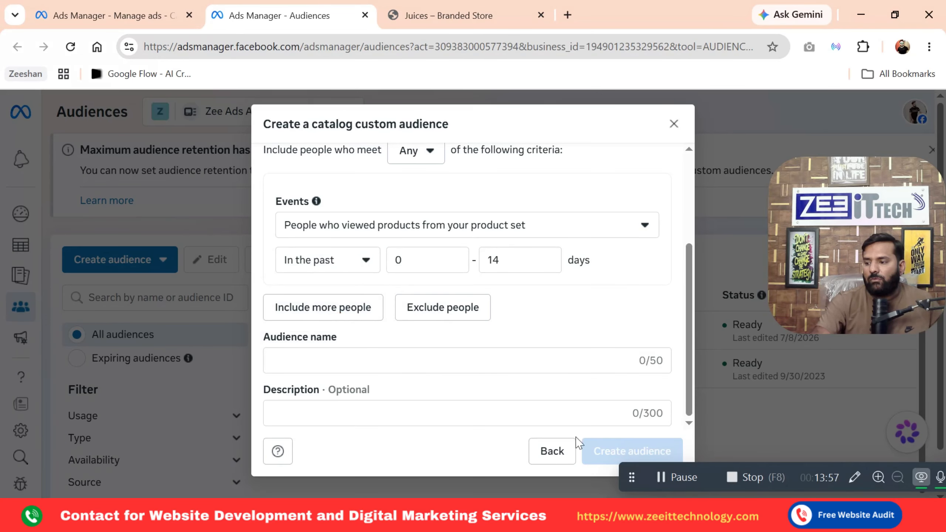
left_click(554, 452)
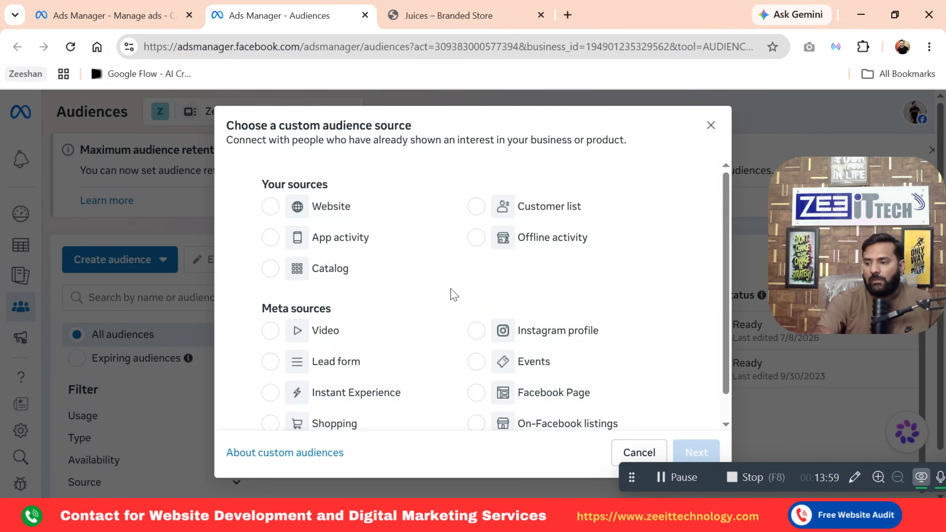
Start a custom audience with Video as its Meta source
scroll(453, 295, "down", 1)
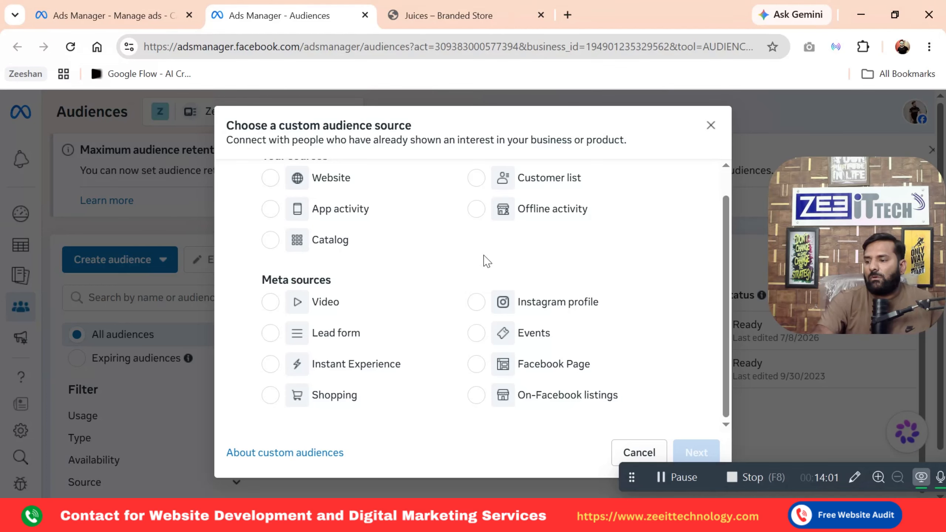
left_click(265, 301)
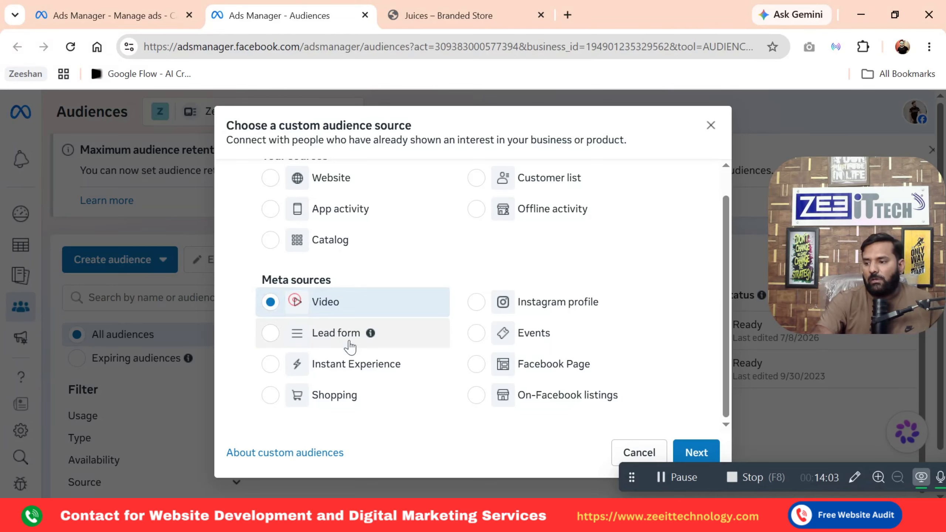
left_click(697, 452)
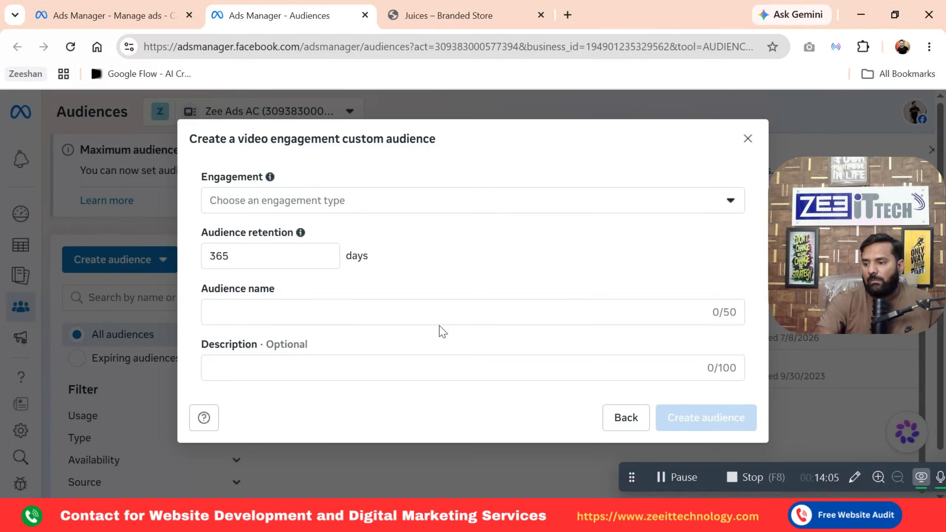
Review the available engagement types for the video audience, from seconds viewed to percentage of the video watched
left_click(343, 203)
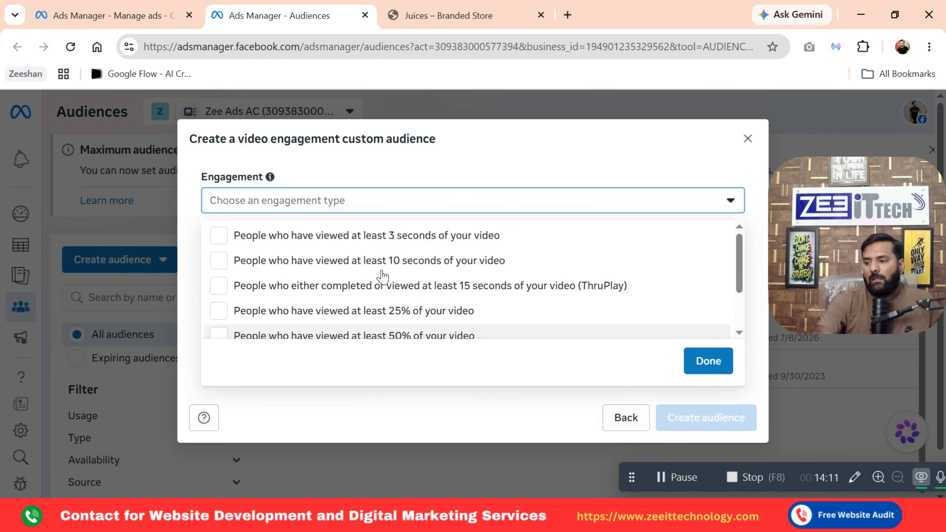
scroll(383, 283, "down", 3)
scroll(387, 296, "up", 2)
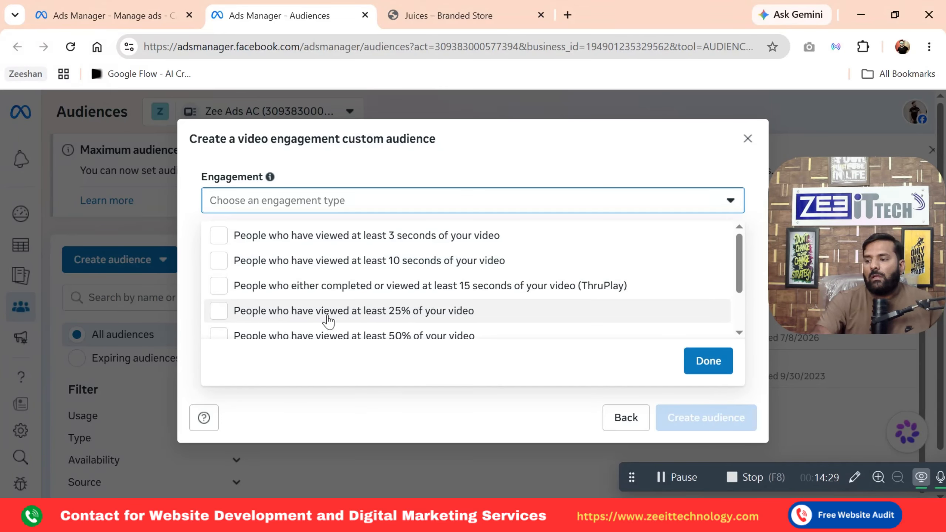
scroll(430, 315, "down", 2)
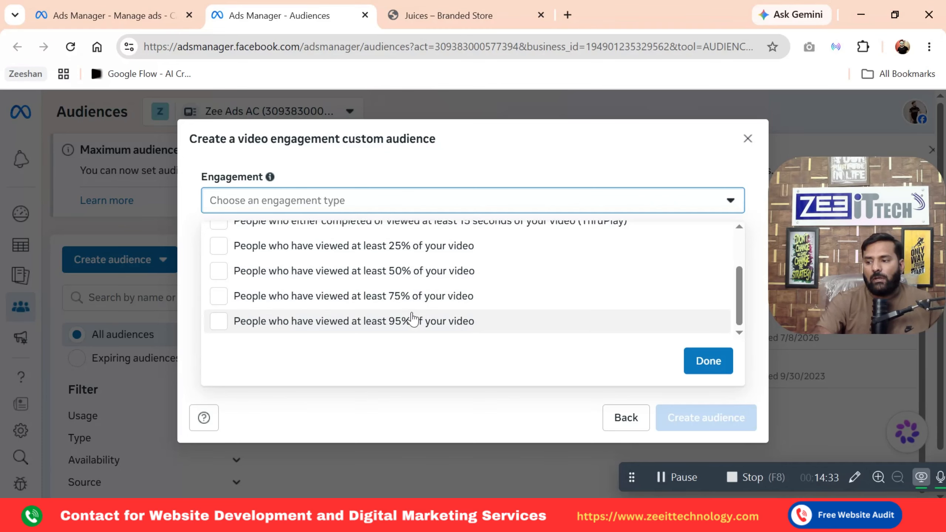
scroll(413, 320, "up", 3)
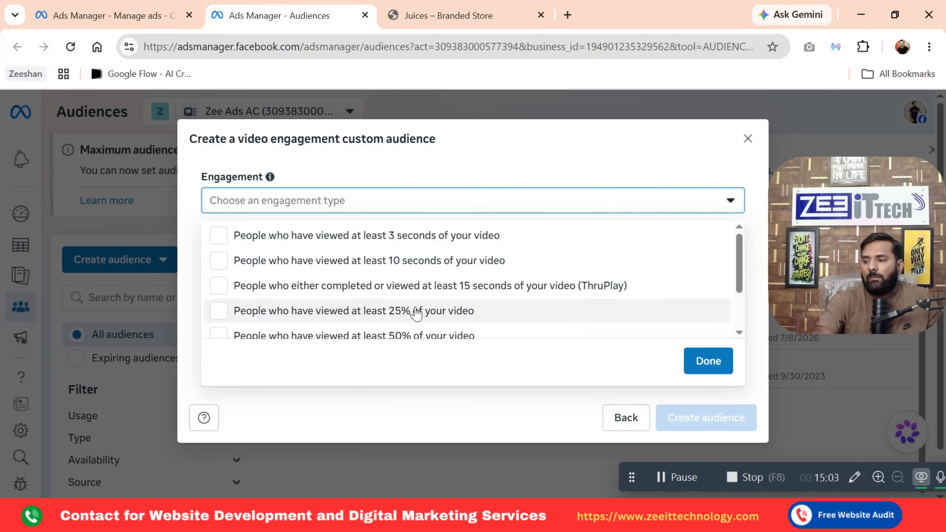
scroll(419, 316, "down", 2)
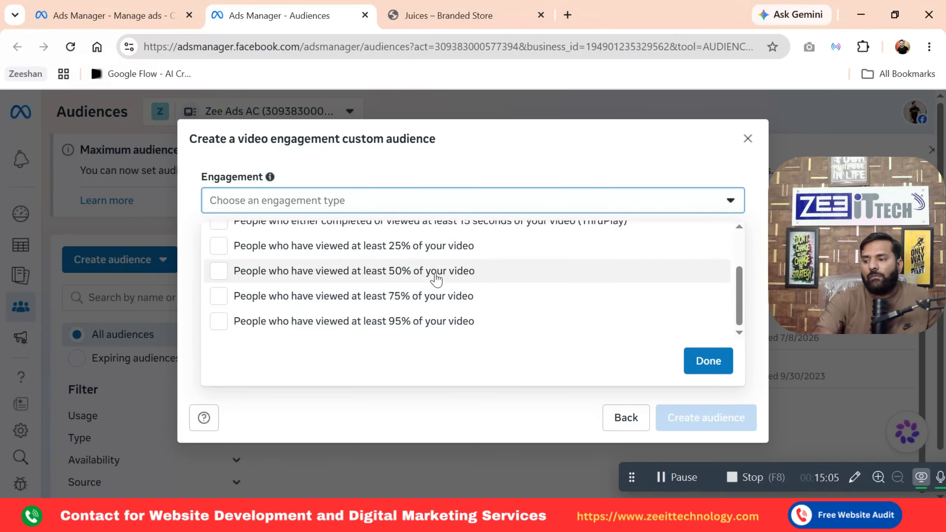
Compare the video engagement options from at least 3 seconds to at least 95% viewed, and return to the source selection
scroll(433, 308, "up", 2)
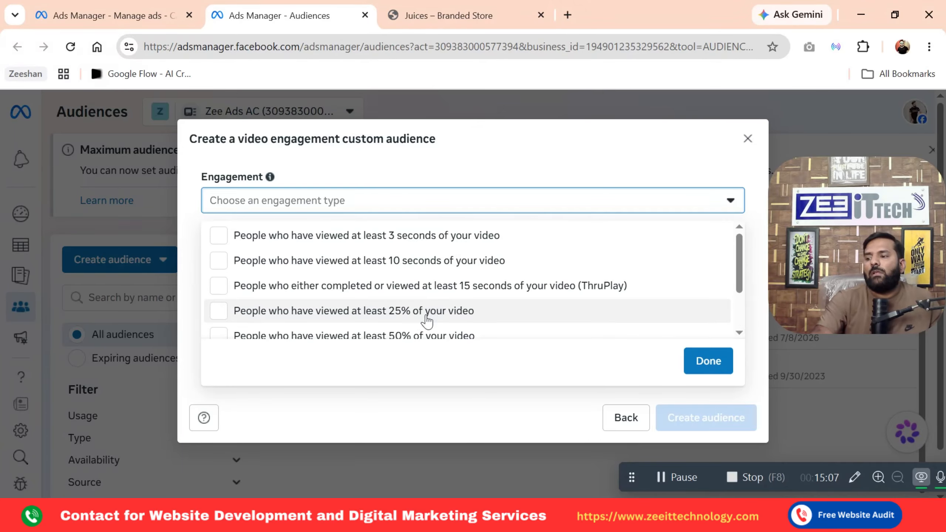
scroll(427, 320, "down", 2)
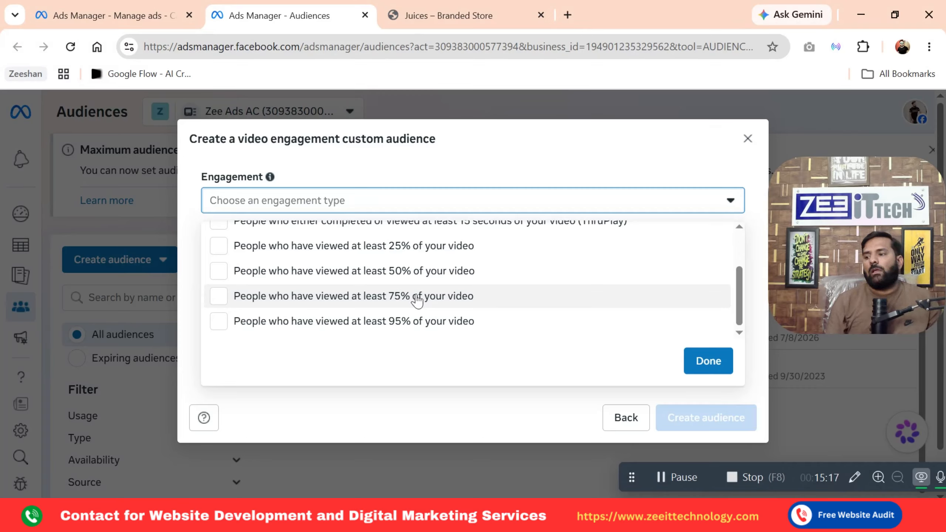
scroll(416, 296, "up", 3)
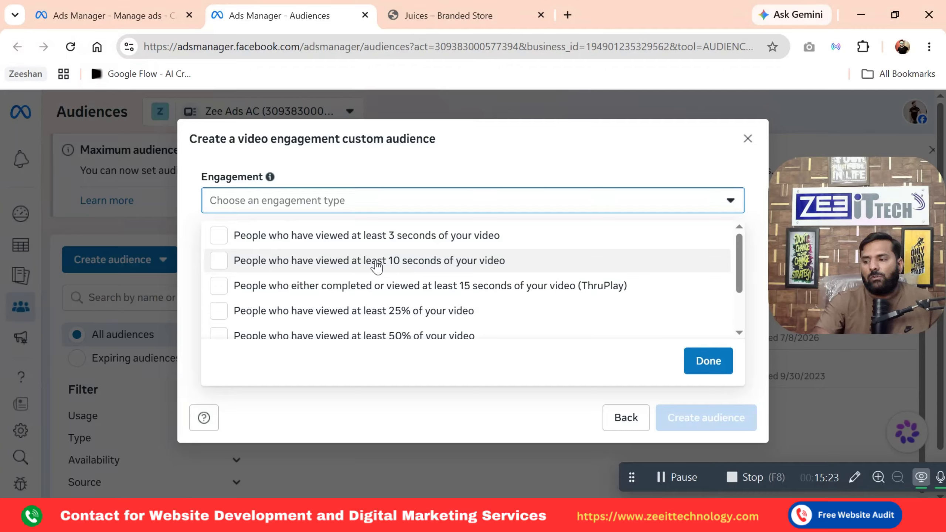
scroll(377, 266, "down", 2)
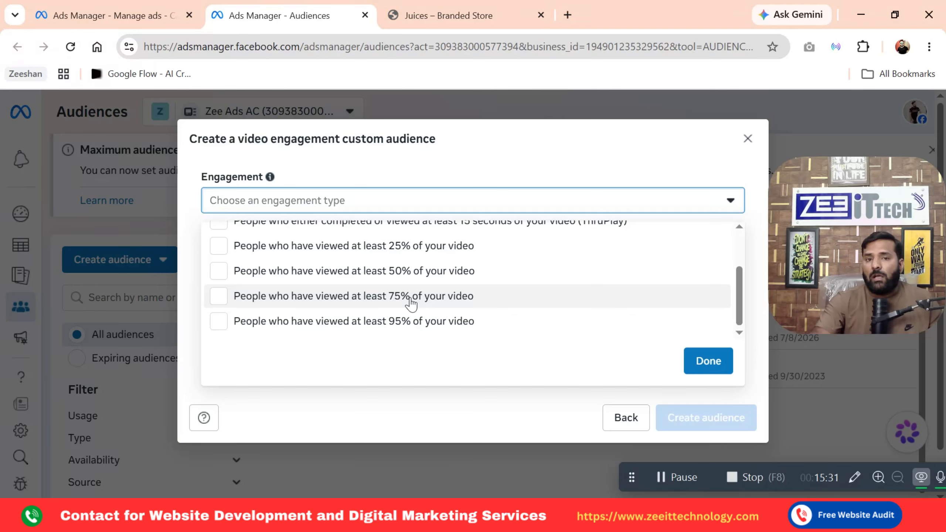
left_click(627, 418)
Start a custom audience with Instagram profile as its Meta source and choose the zeeit_technology account
scroll(395, 306, "down", 1)
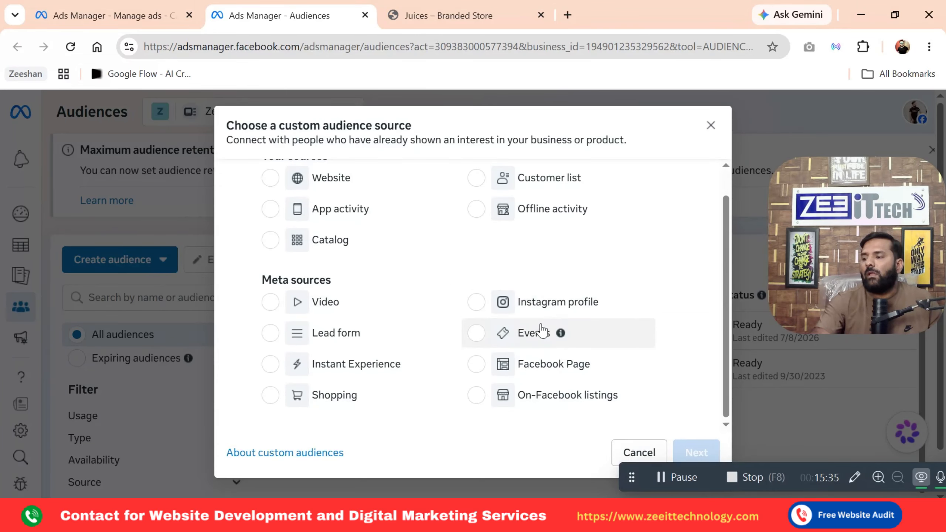
left_click(569, 309)
left_click(704, 452)
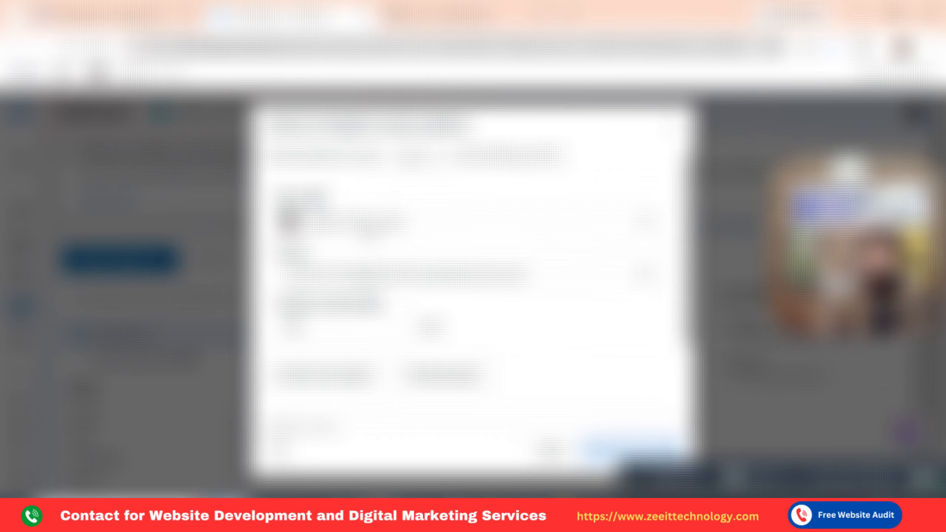
left_click(388, 225)
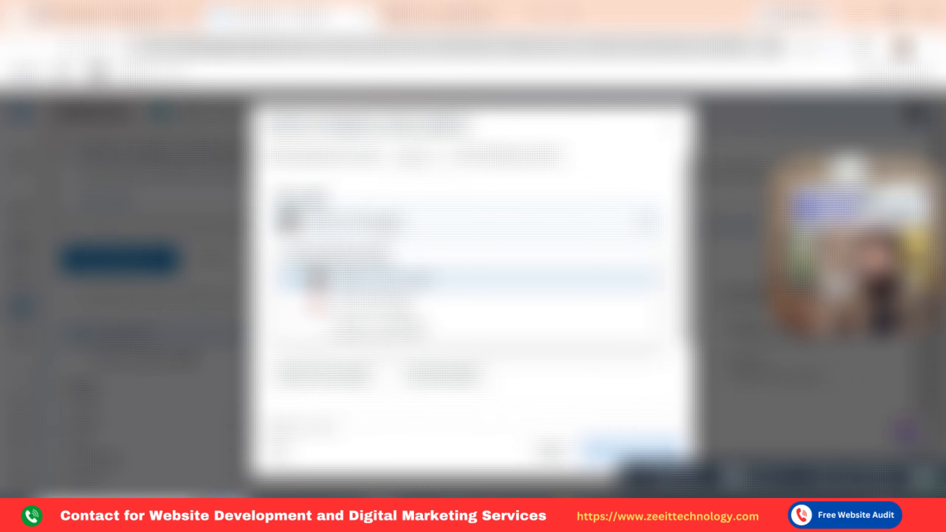
left_click(389, 302)
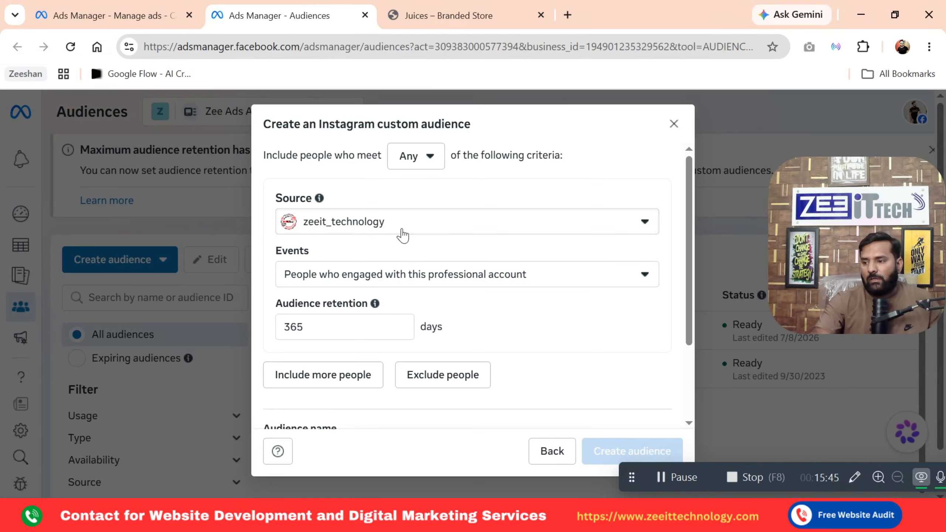
Examine the event options for the Instagram audience, from people who started following the professional account to people who saved any post or ad
left_click(413, 275)
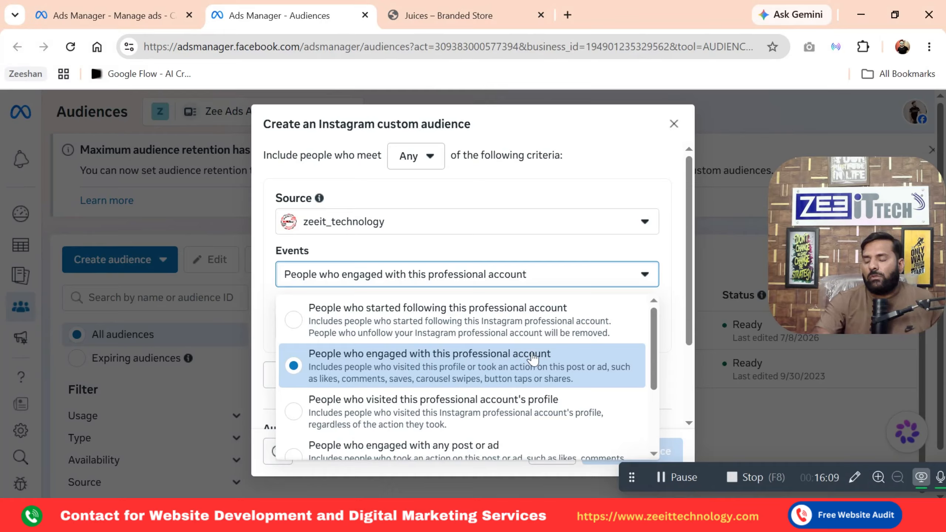
scroll(430, 365, "down", 2)
scroll(430, 366, "up", 2)
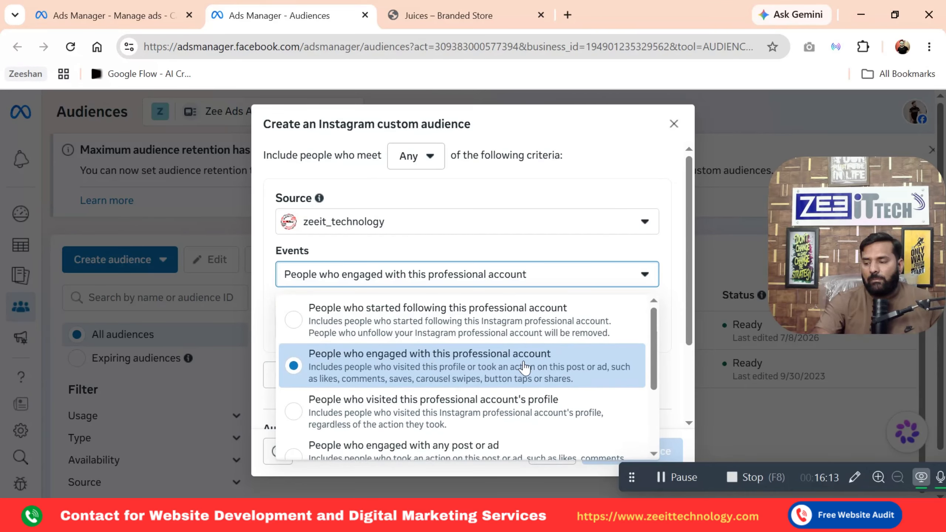
scroll(525, 367, "down", 2)
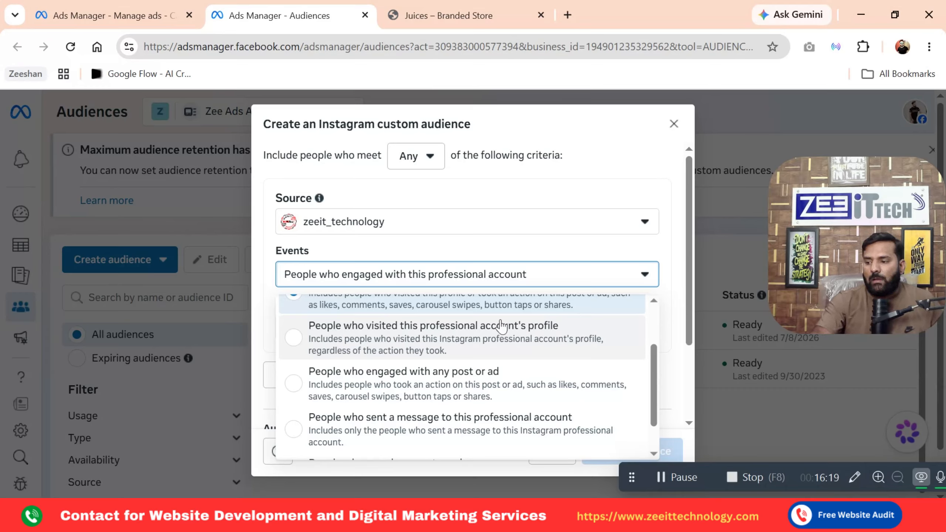
scroll(525, 330, "up", 2)
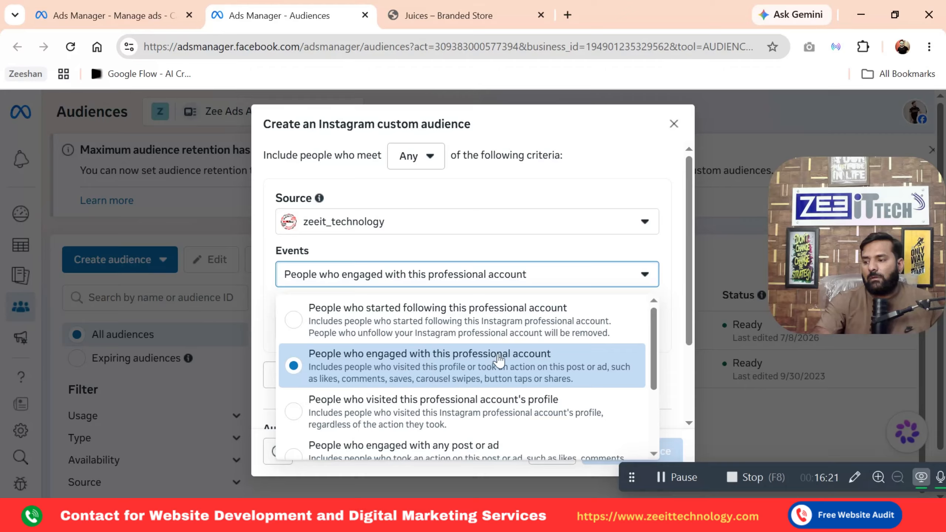
scroll(523, 357, "down", 2)
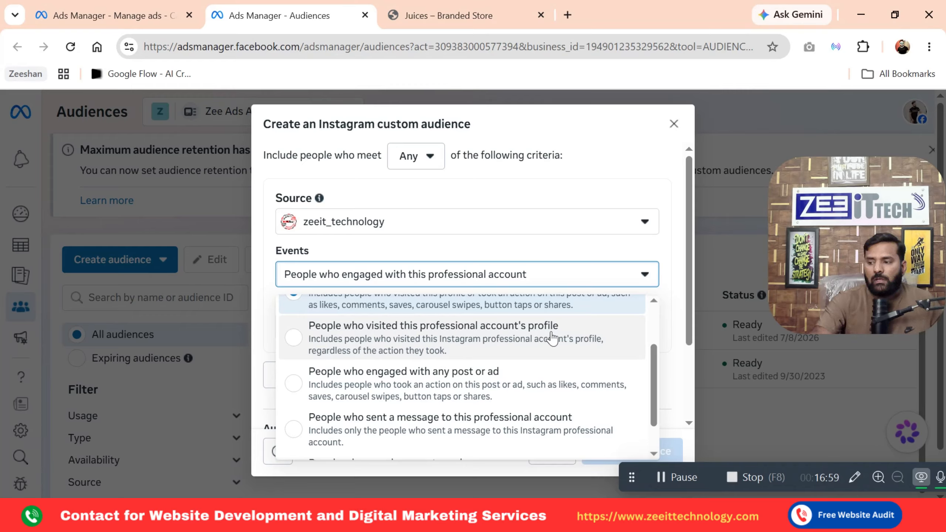
scroll(543, 338, "up", 2)
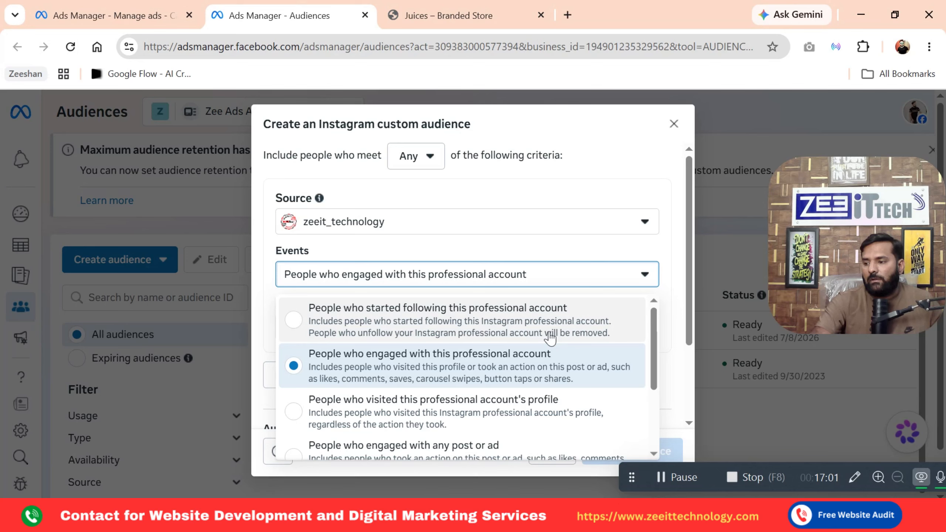
scroll(548, 340, "down", 2)
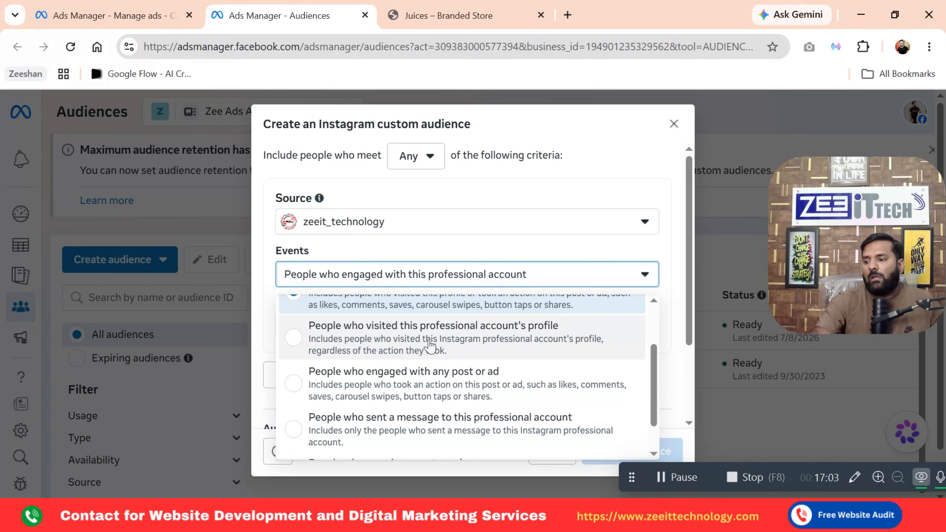
scroll(432, 346, "up", 2)
scroll(428, 358, "down", 2)
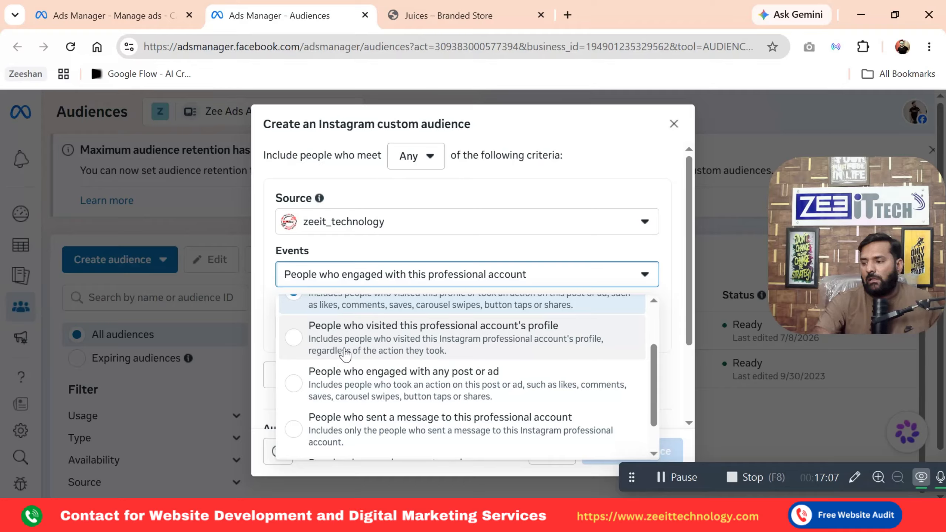
scroll(374, 355, "down", 1)
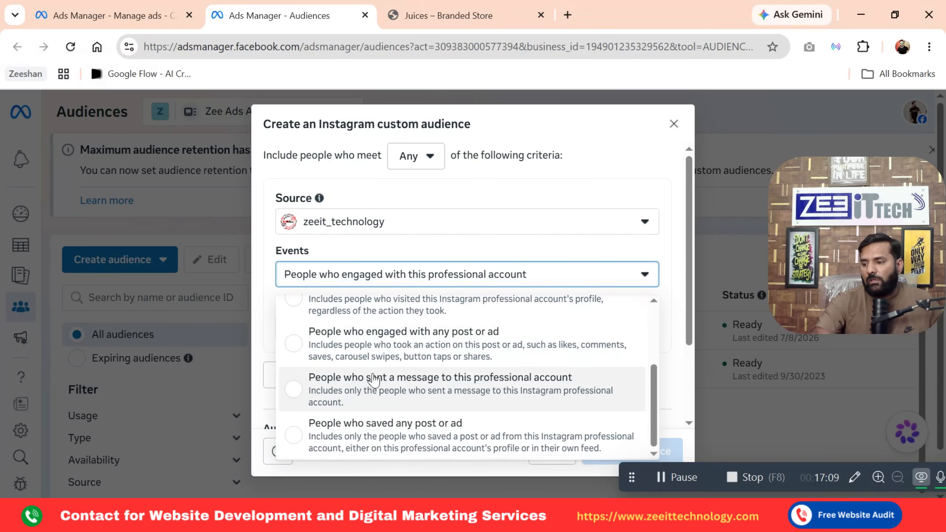